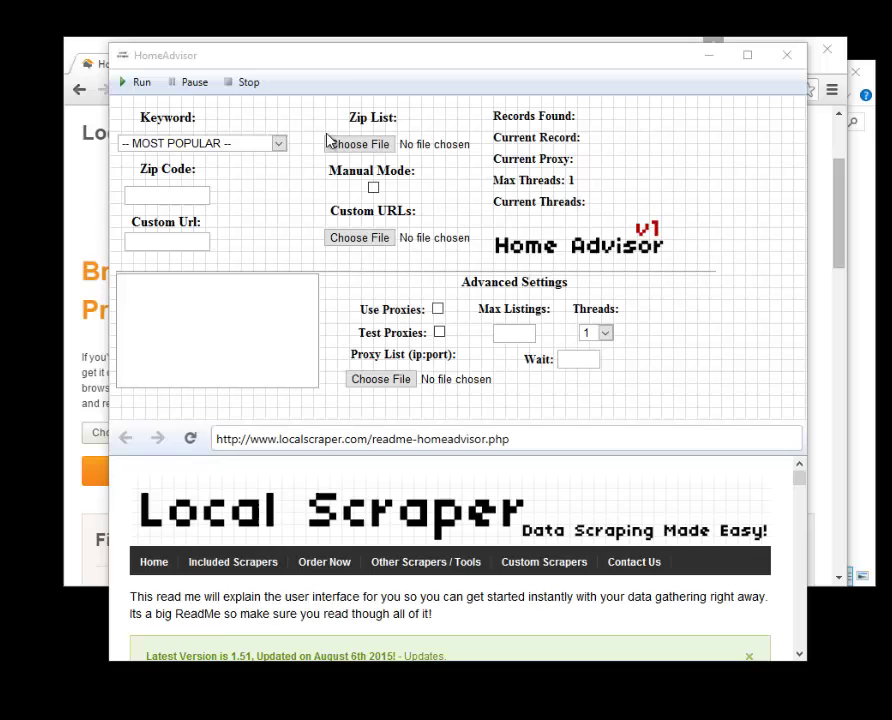
# Reposition the scraper window and set its keyword to Additions & Remodeling.
pyautogui.moveTo(347, 76); pyautogui.dragTo(333, 60)
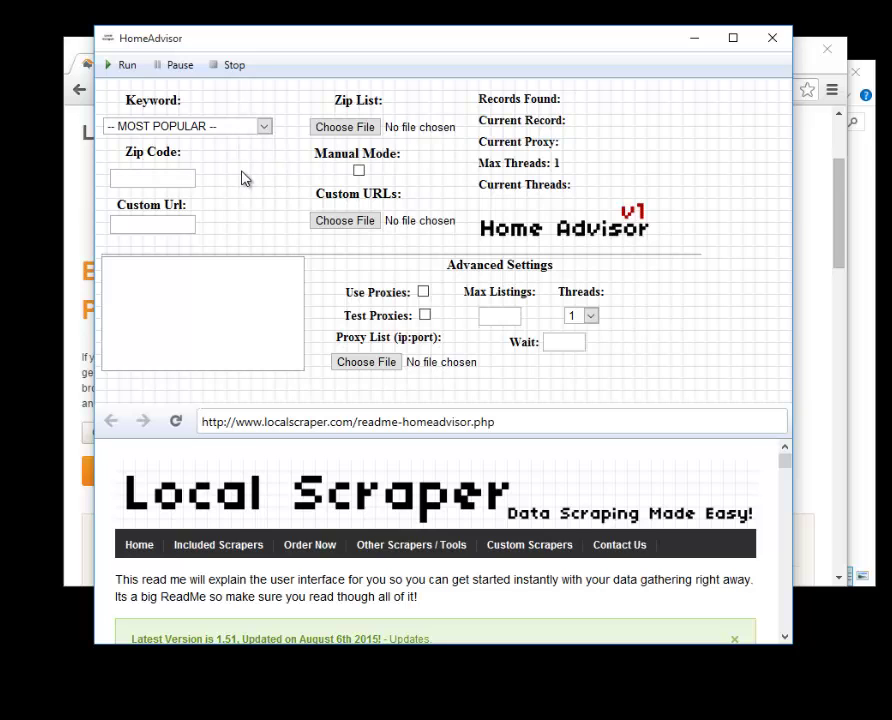
pyautogui.click(232, 128)
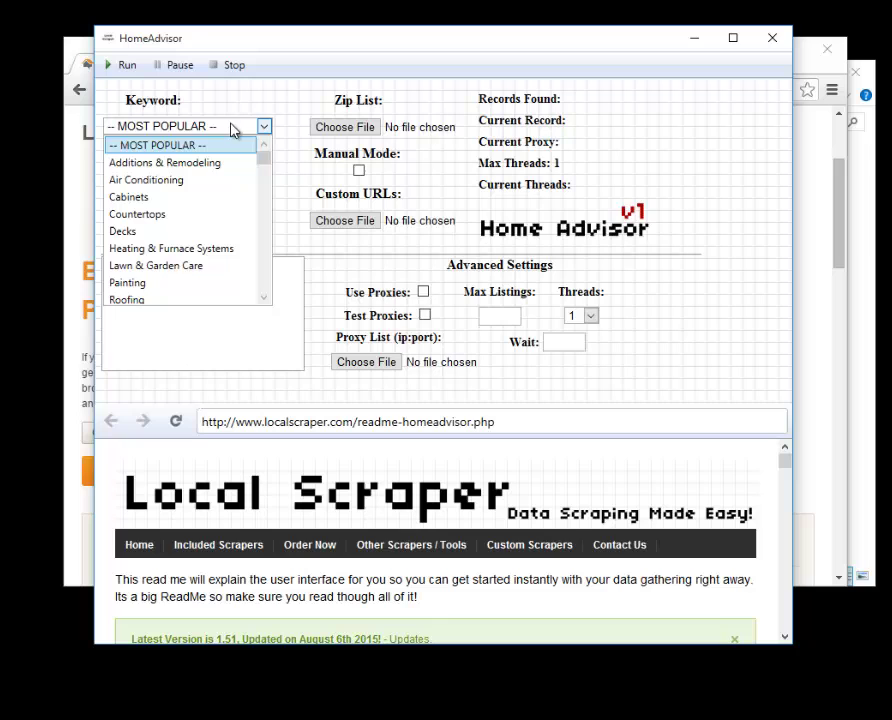
pyautogui.press('Return')
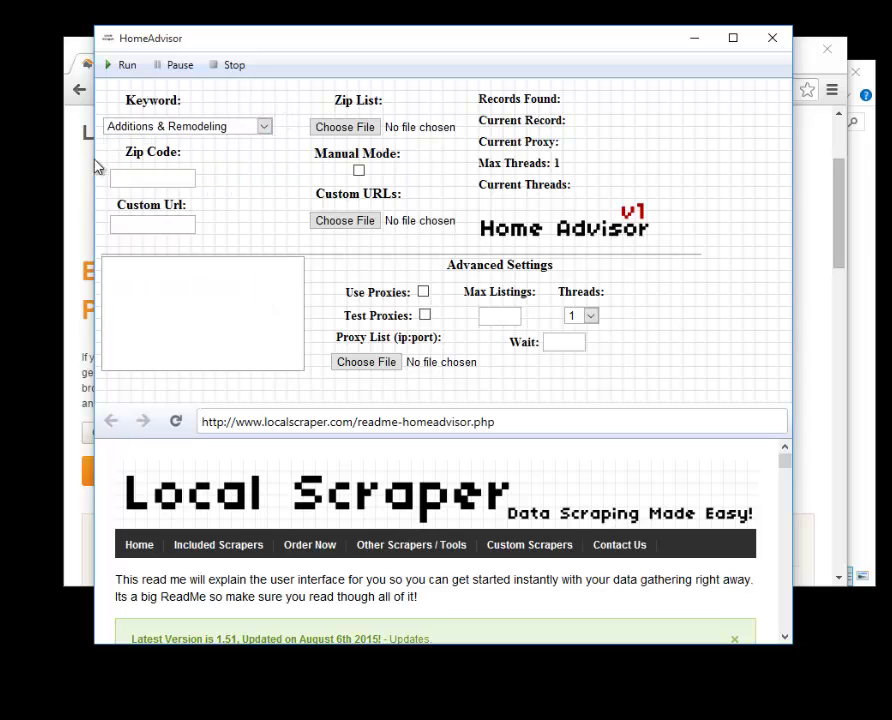
# Switch to the browser's HomeAdvisor contractor directory and examine its search form and the available service types.
pyautogui.click(86, 183)
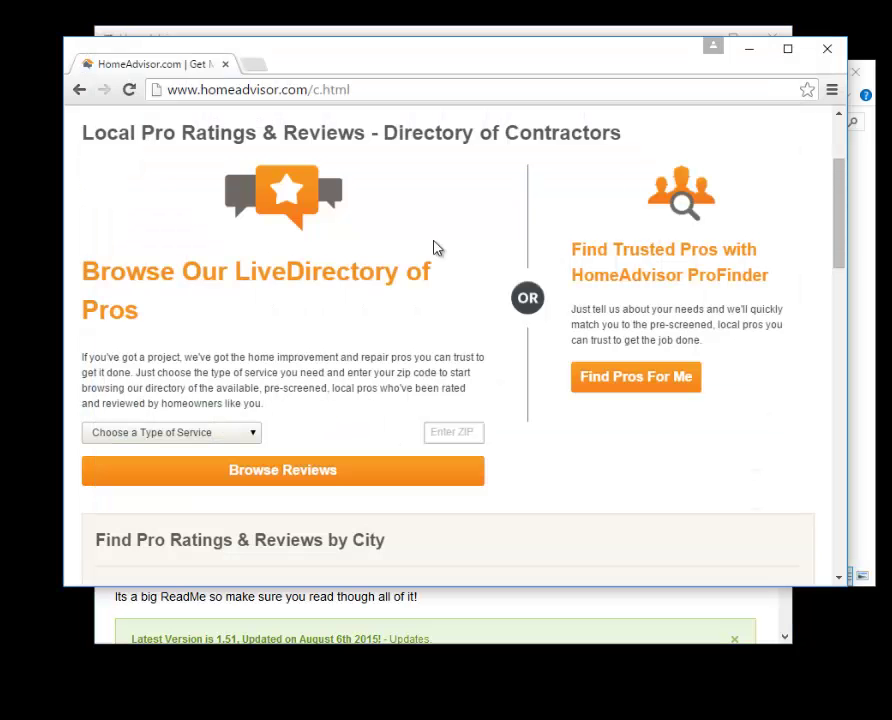
pyautogui.scroll(2, 434, 248)
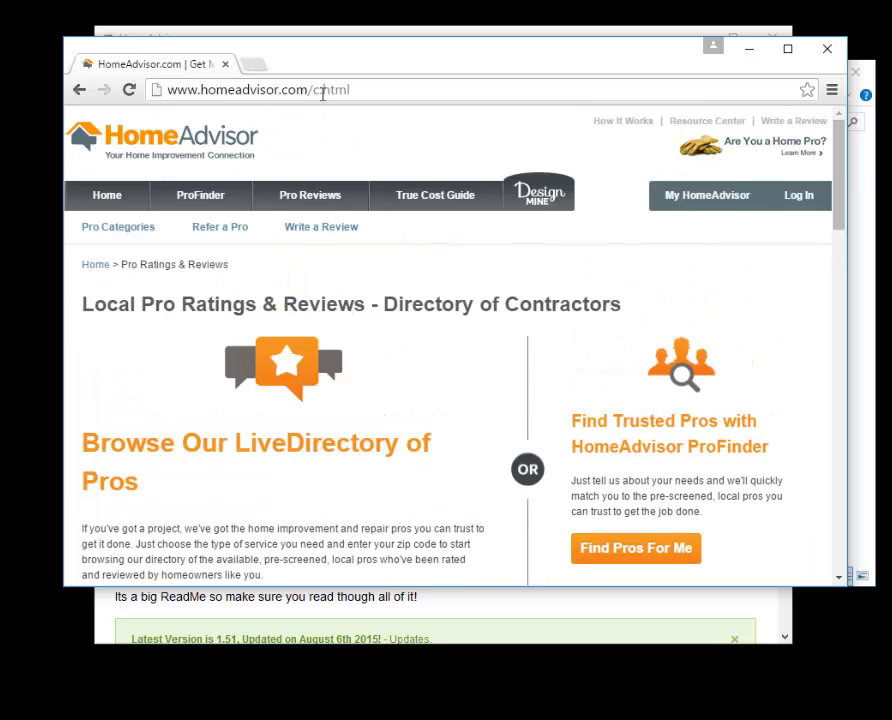
pyautogui.scroll(-1, 378, 384)
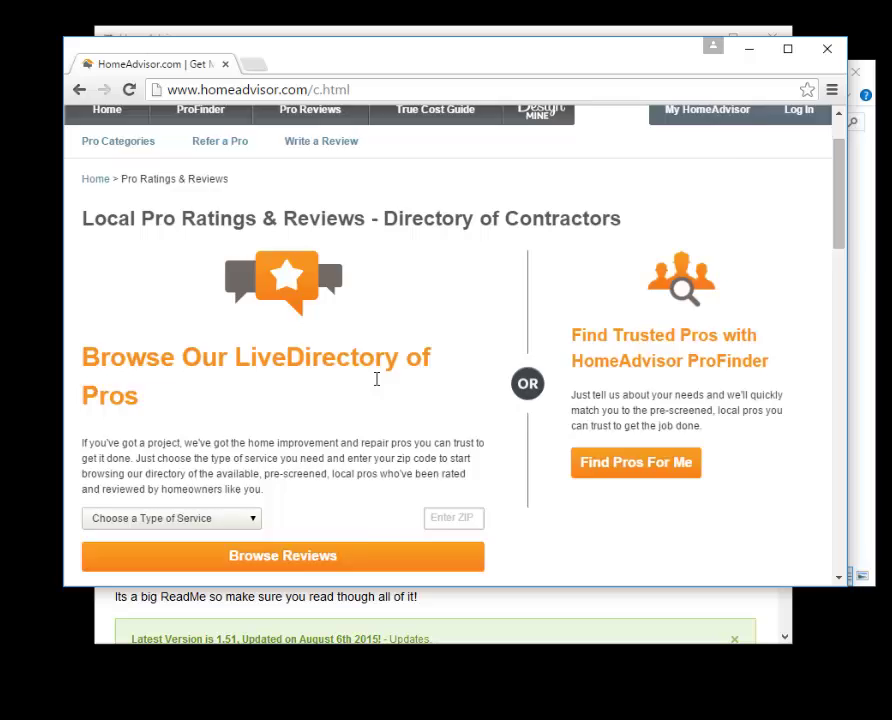
pyautogui.scroll(-1, 378, 378)
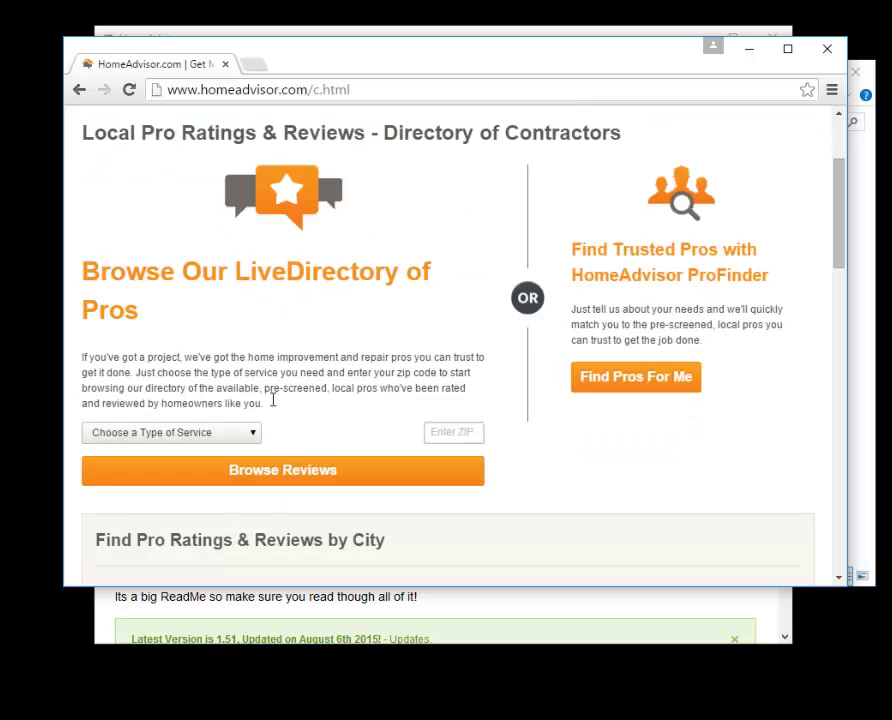
pyautogui.click(245, 433)
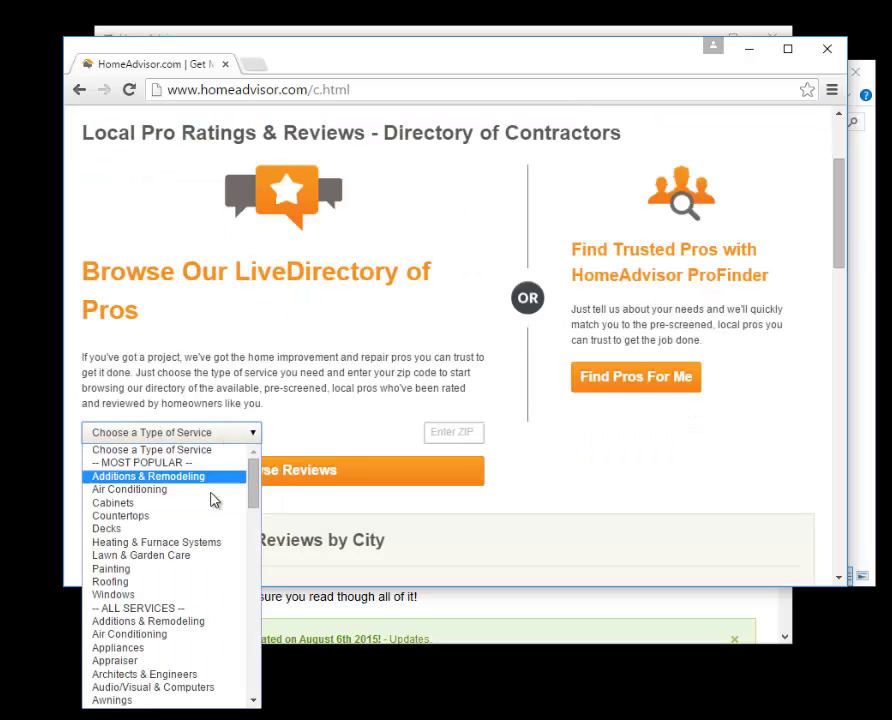
pyautogui.scroll(-4, 213, 500)
pyautogui.scroll(-8, 213, 500)
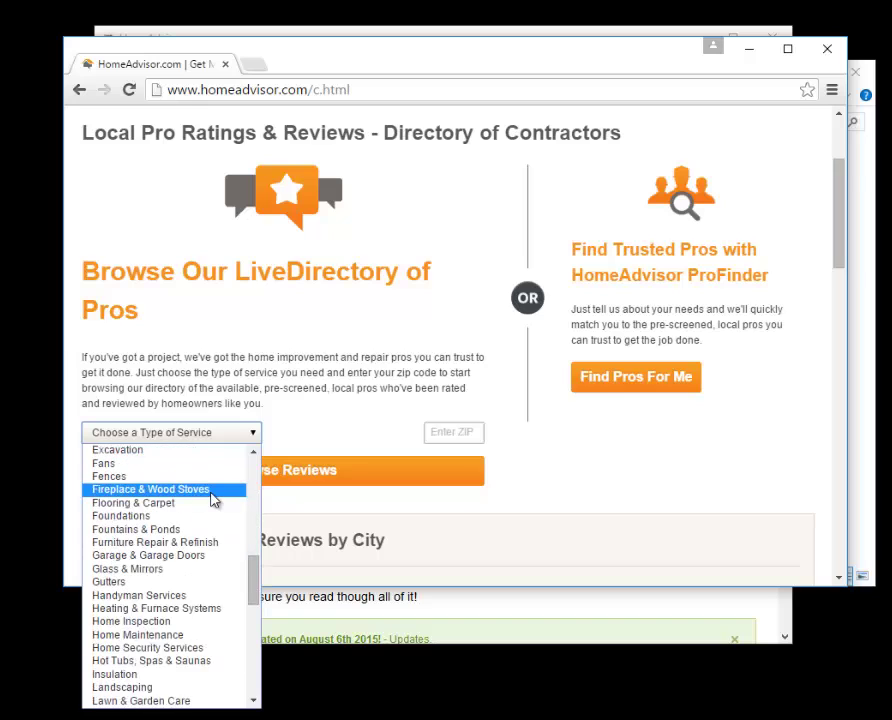
pyautogui.scroll(12, 213, 495)
pyautogui.click(469, 425)
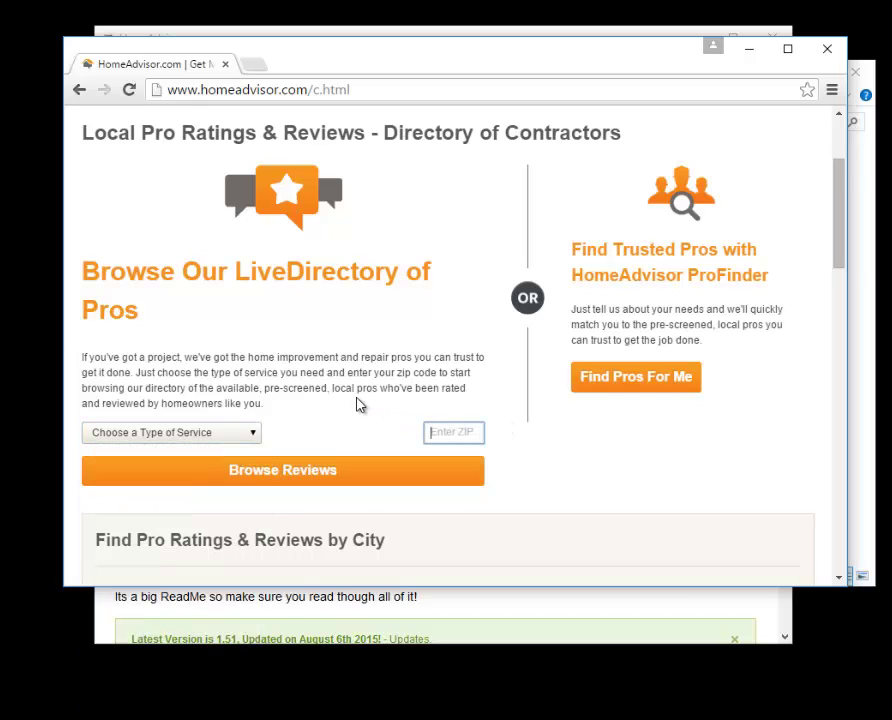
# Browse HomeAdvisor reviews for the service type -- MOST POPULAR -- with the zip code 33068.
pyautogui.click(203, 434)
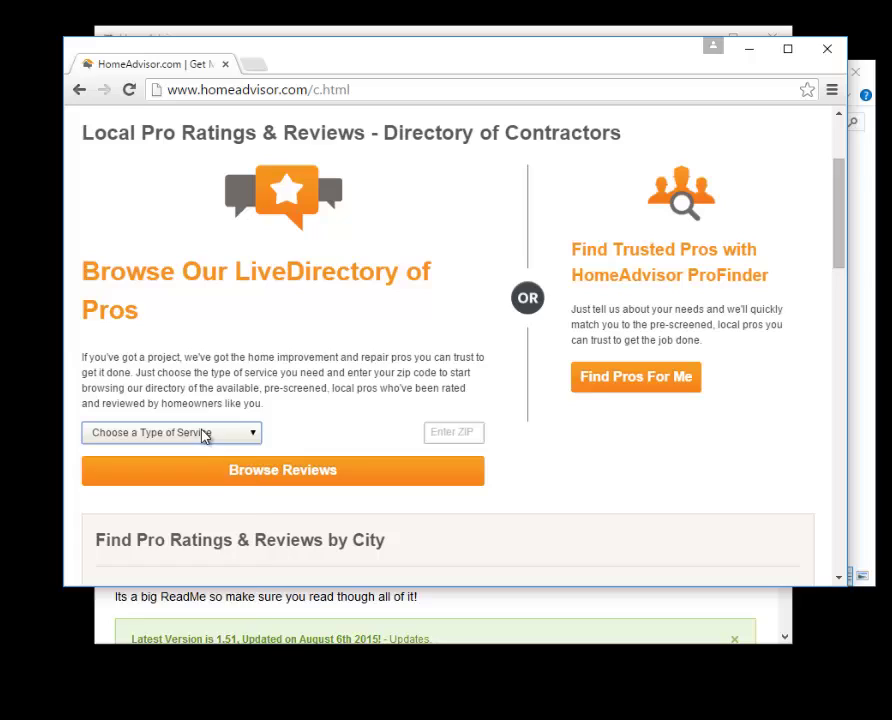
pyautogui.click(203, 434)
pyautogui.click(226, 463)
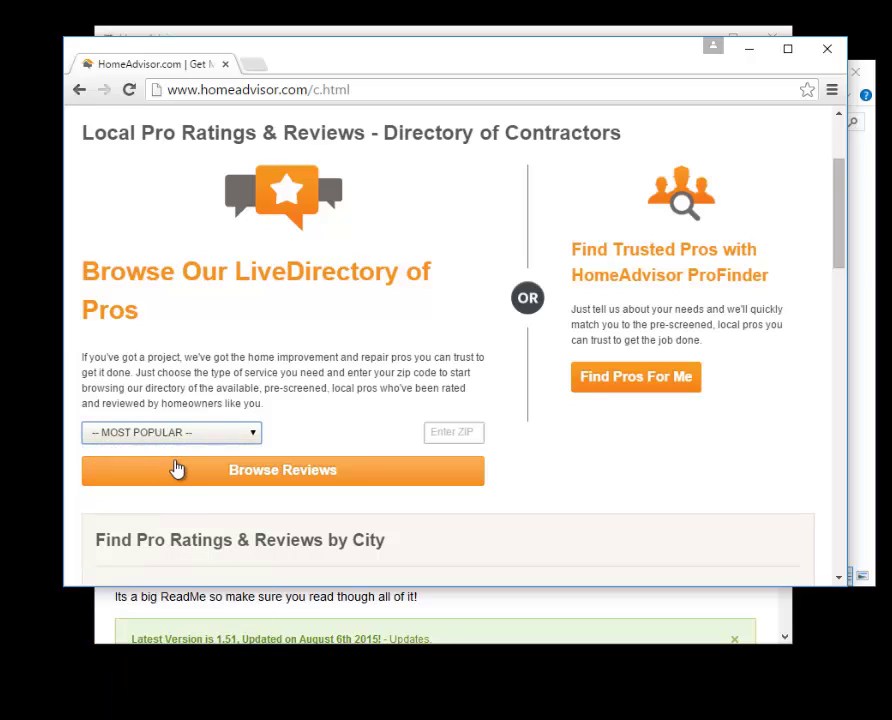
pyautogui.click(430, 432)
pyautogui.write('33068')
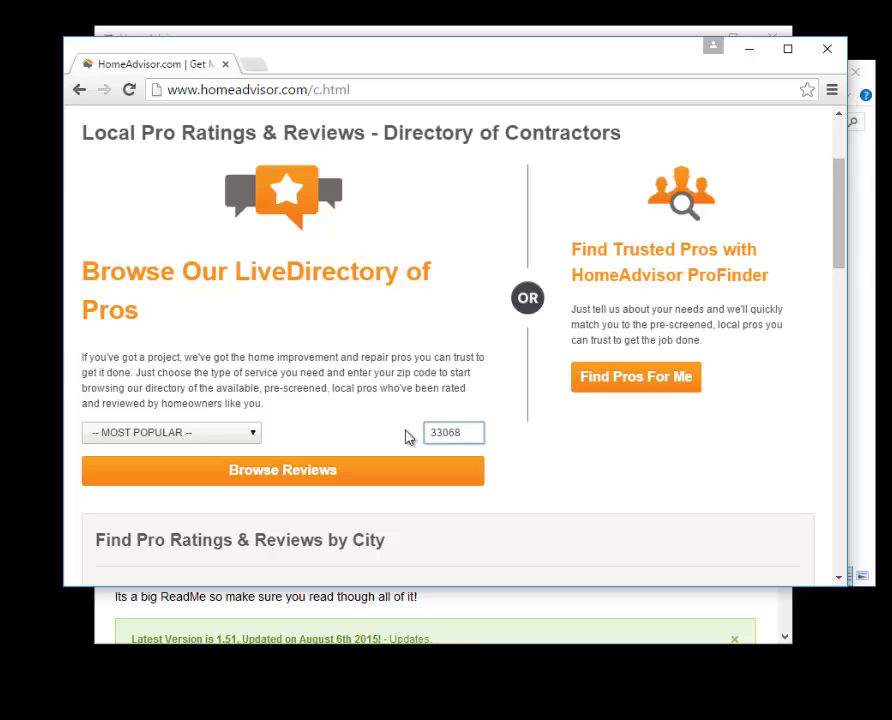
pyautogui.click(314, 473)
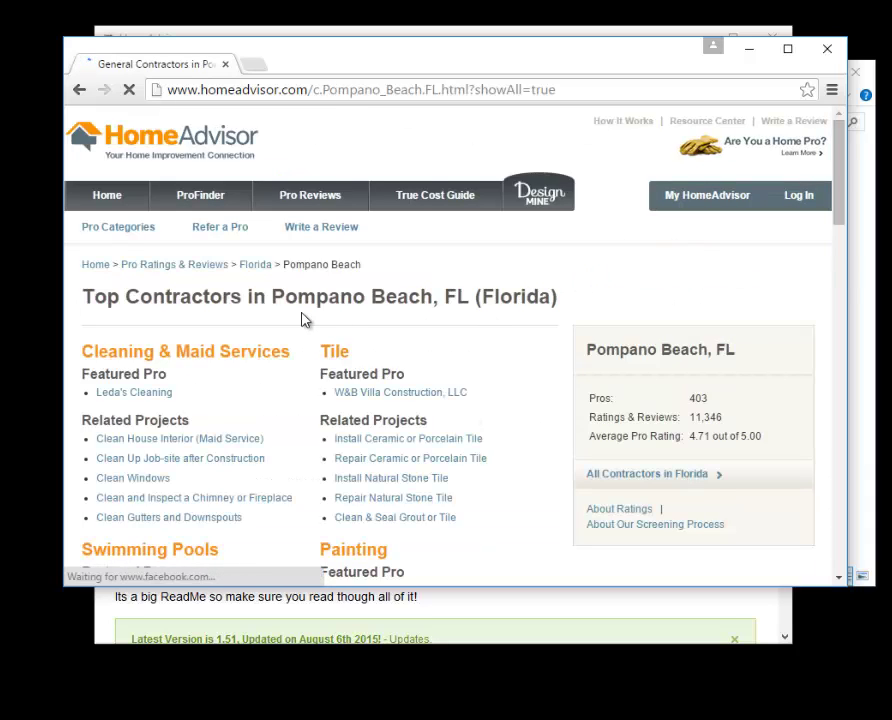
# Look through the contractor categories, related projects and reviews on the Pompano Beach page.
pyautogui.scroll(-1, 512, 338)
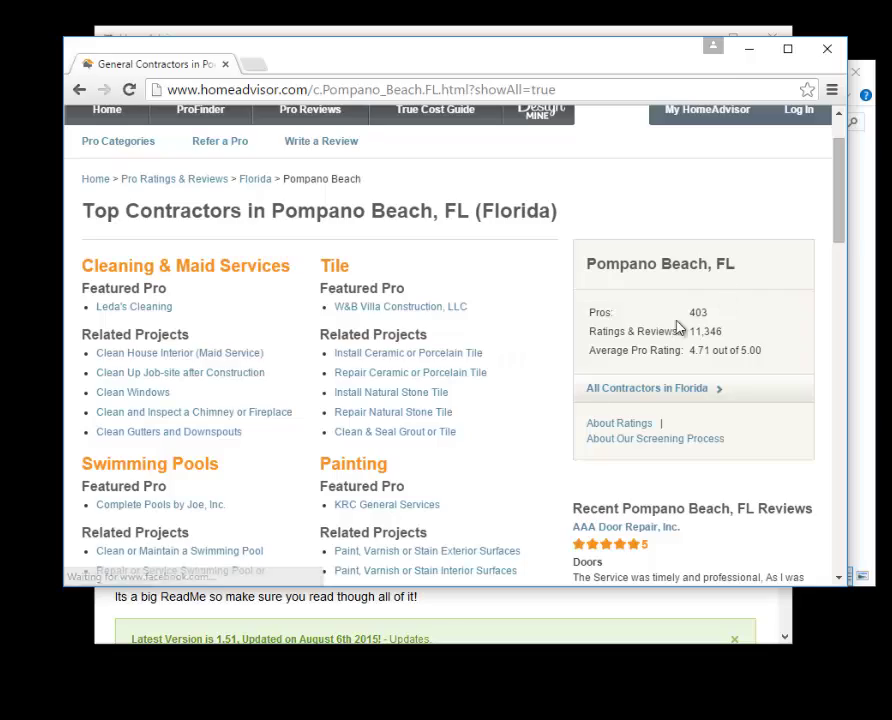
pyautogui.scroll(-5, 499, 361)
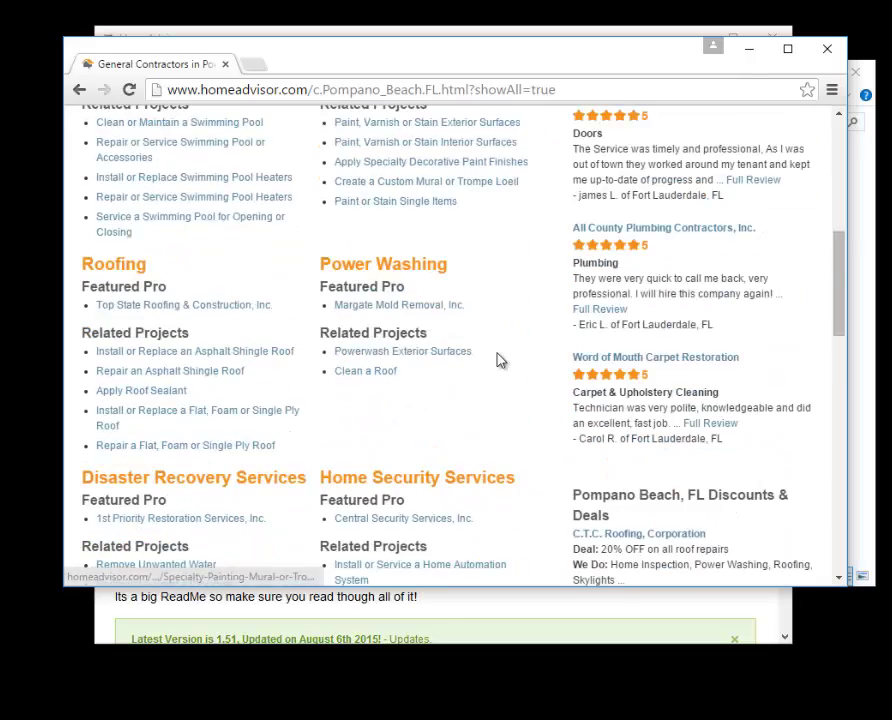
pyautogui.scroll(7, 499, 361)
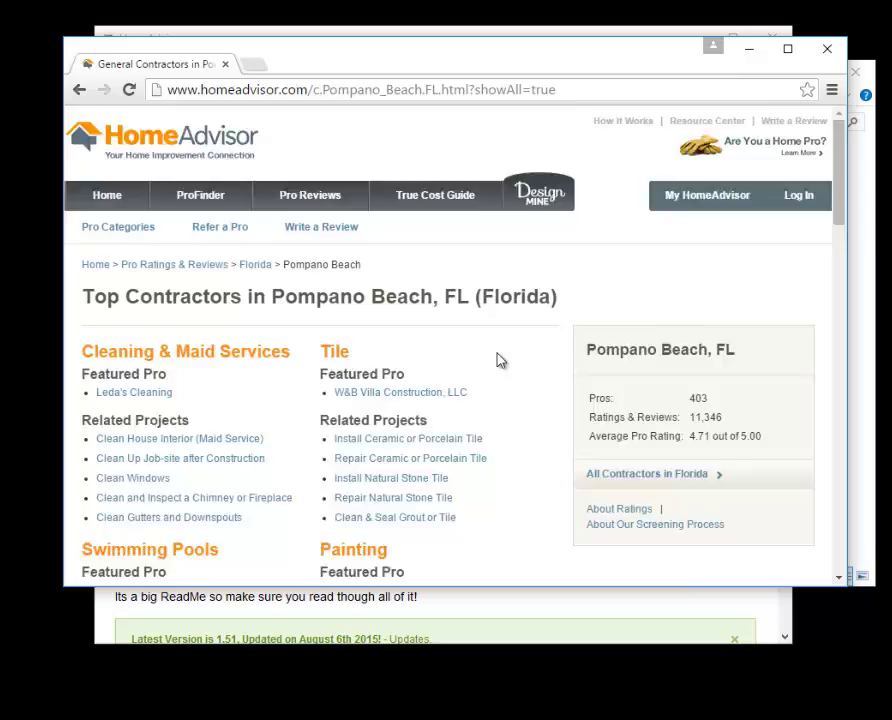
pyautogui.scroll(-15, 499, 361)
pyautogui.scroll(10, 499, 361)
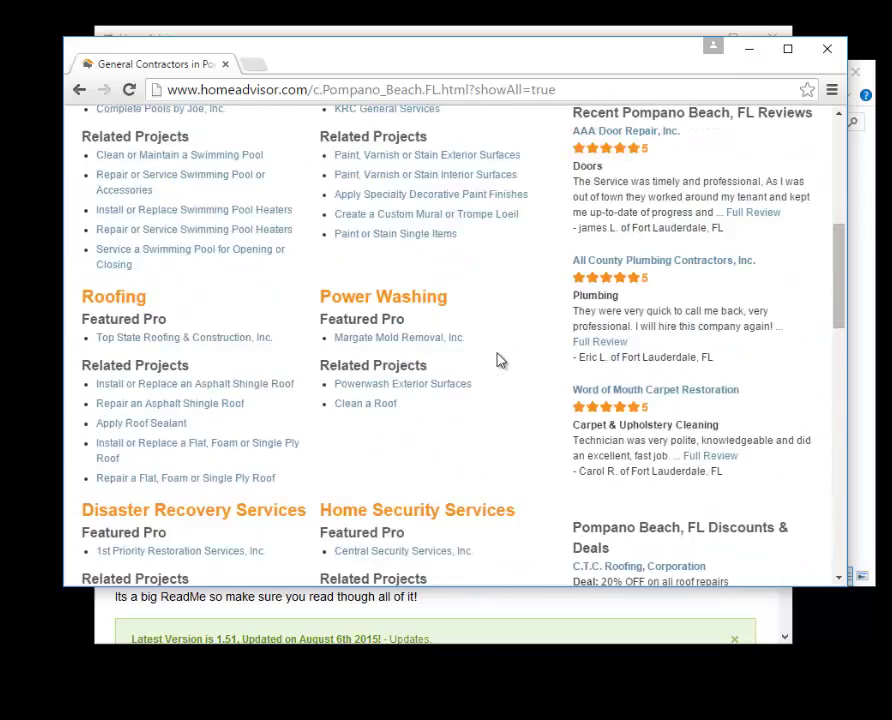
pyautogui.scroll(7, 499, 361)
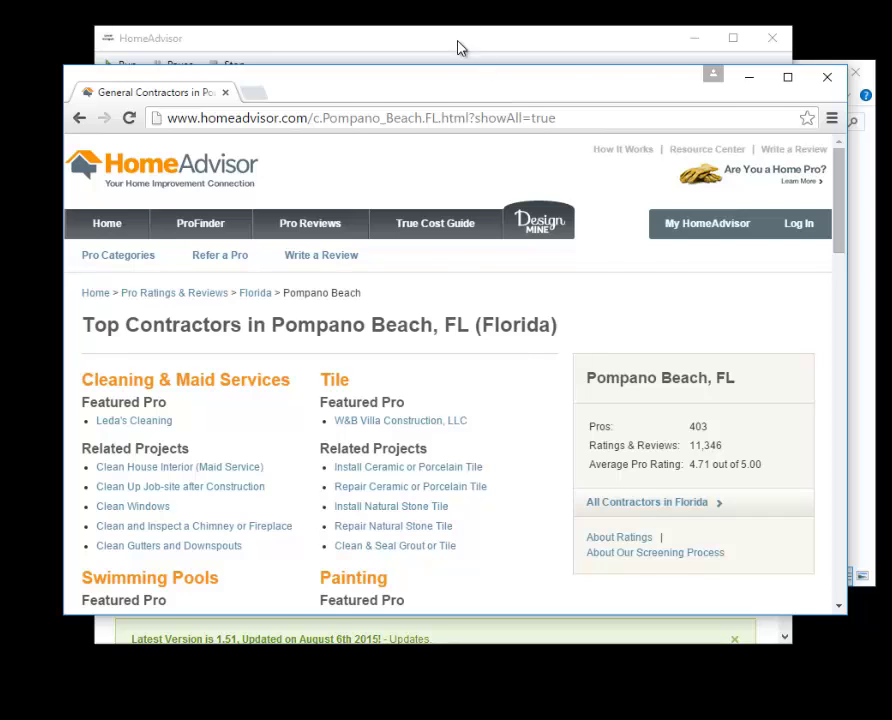
# Switch to the HomeAdvisor scraper and set the keyword to -- MOST POPULAR -- and the zip code to 33068.
pyautogui.click(459, 47)
pyautogui.click(199, 127)
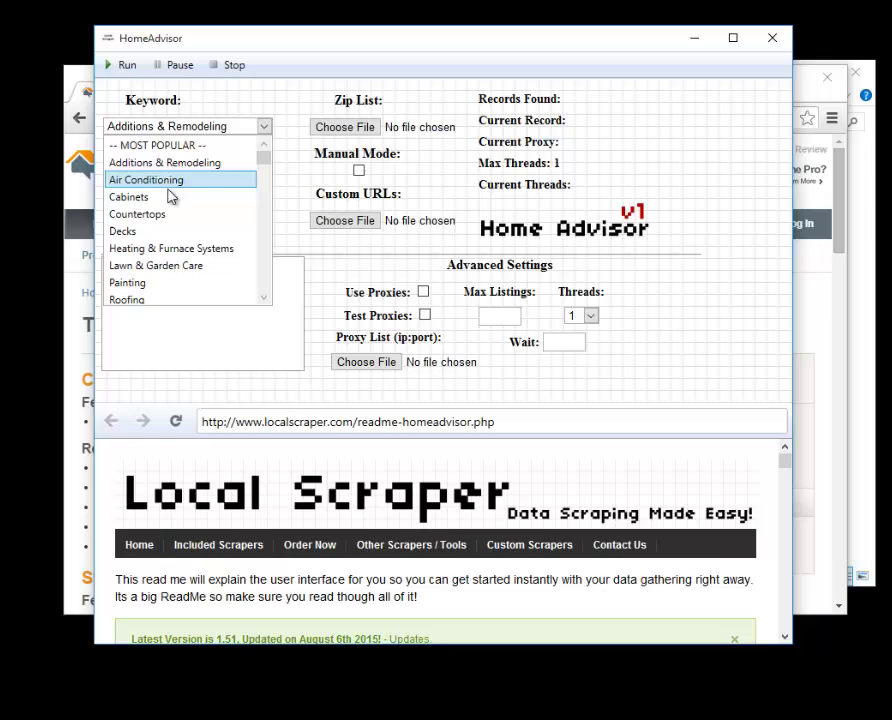
pyautogui.scroll(-1, 167, 220)
pyautogui.scroll(-3, 168, 219)
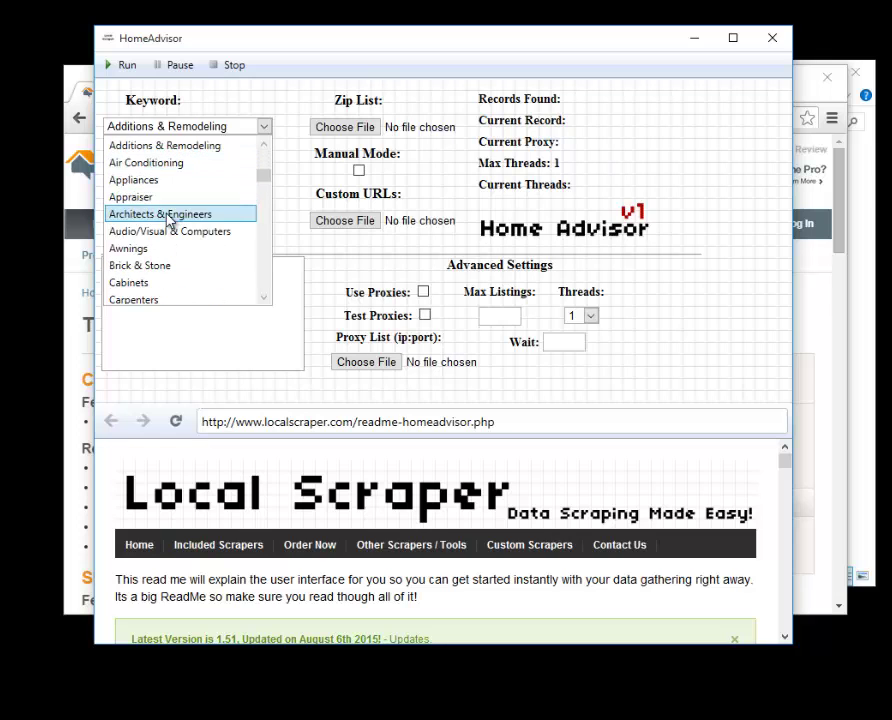
pyautogui.scroll(4, 168, 219)
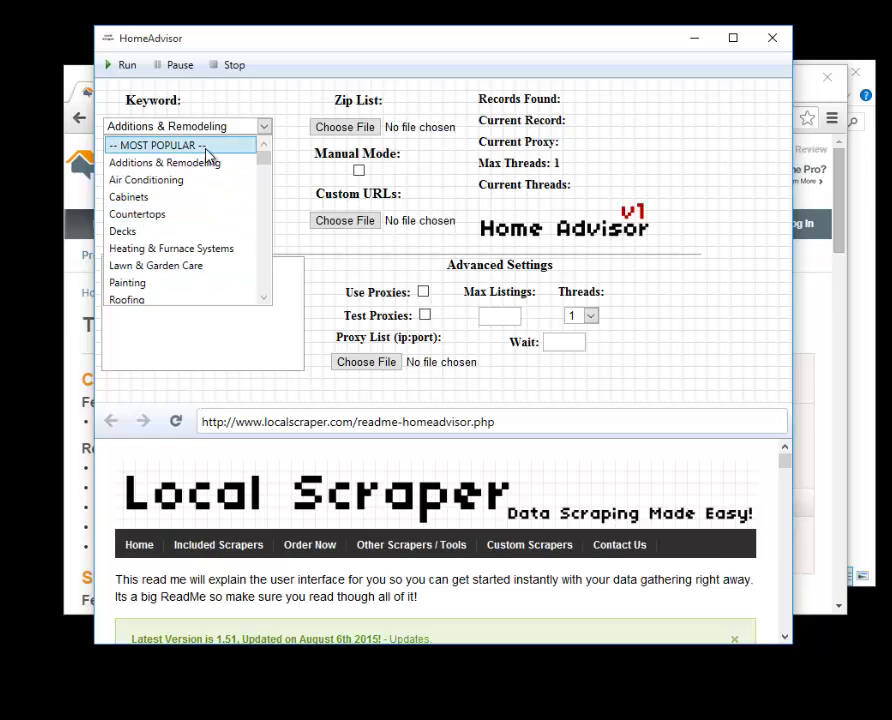
pyautogui.click(207, 154)
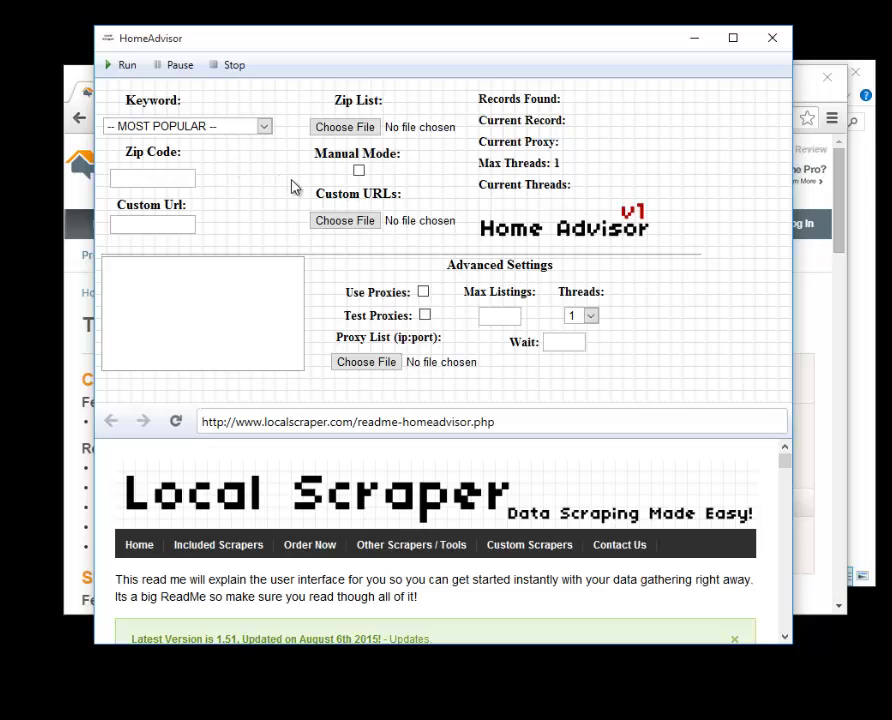
pyautogui.click(177, 181)
pyautogui.click(247, 206)
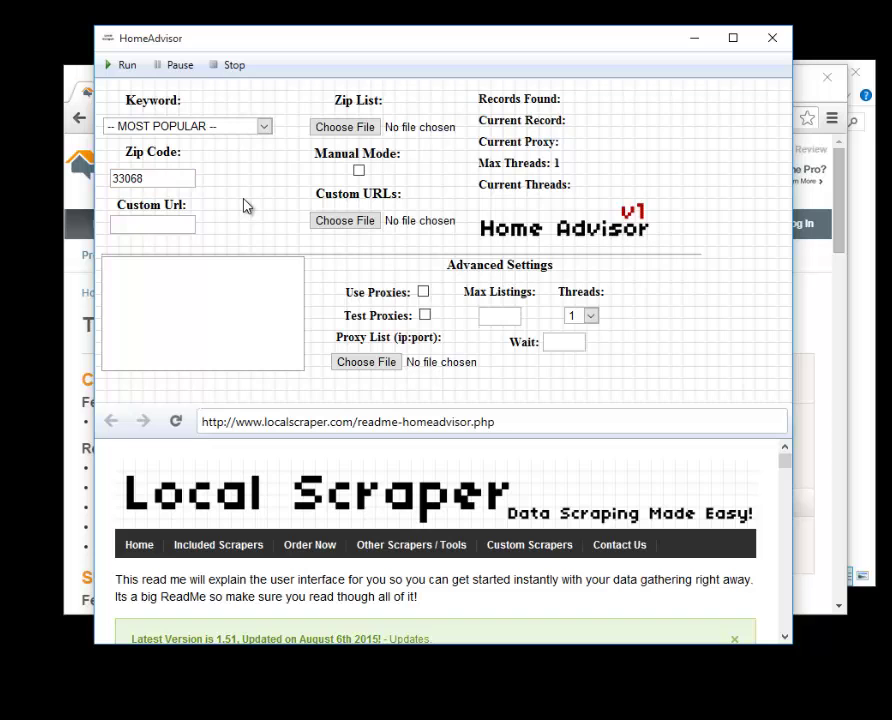
# Recheck the Pompano Beach page in the browser, then return to the scraper and clear its zip code.
pyautogui.click(812, 295)
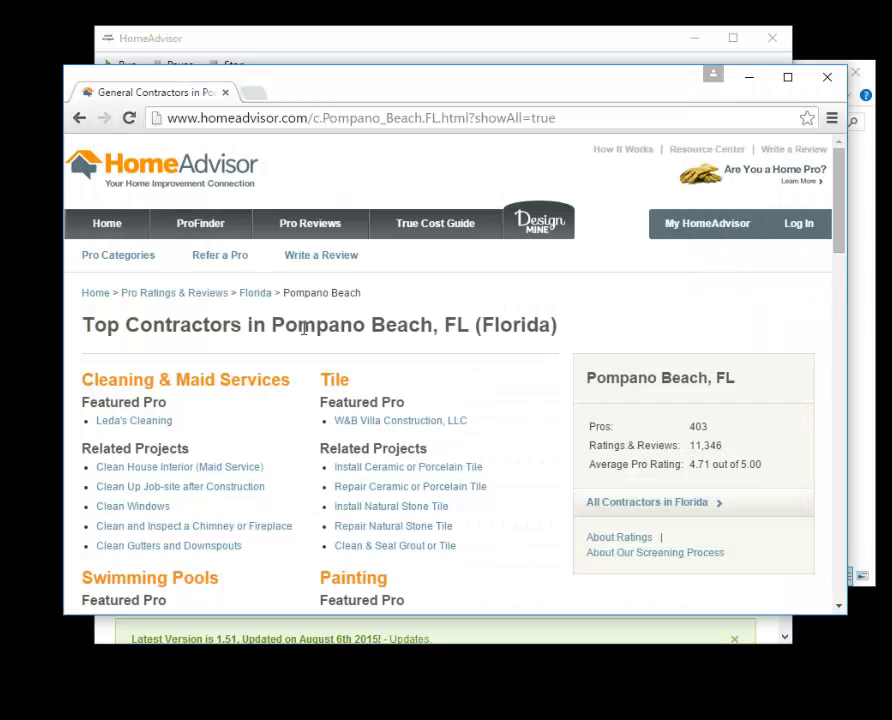
pyautogui.scroll(-1, 305, 335)
pyautogui.scroll(1, 308, 336)
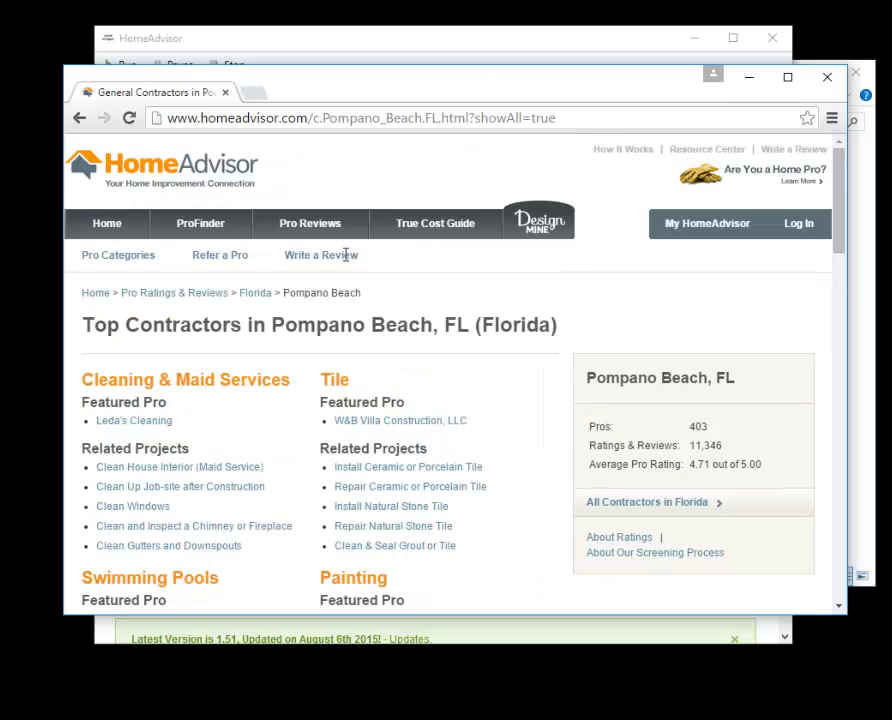
pyautogui.click(462, 53)
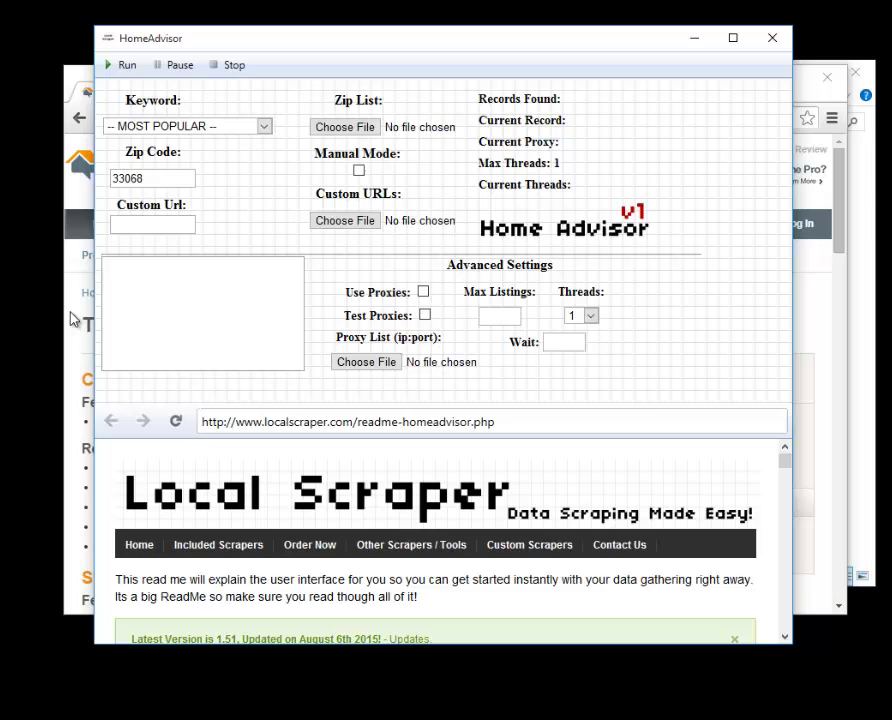
pyautogui.click(150, 225)
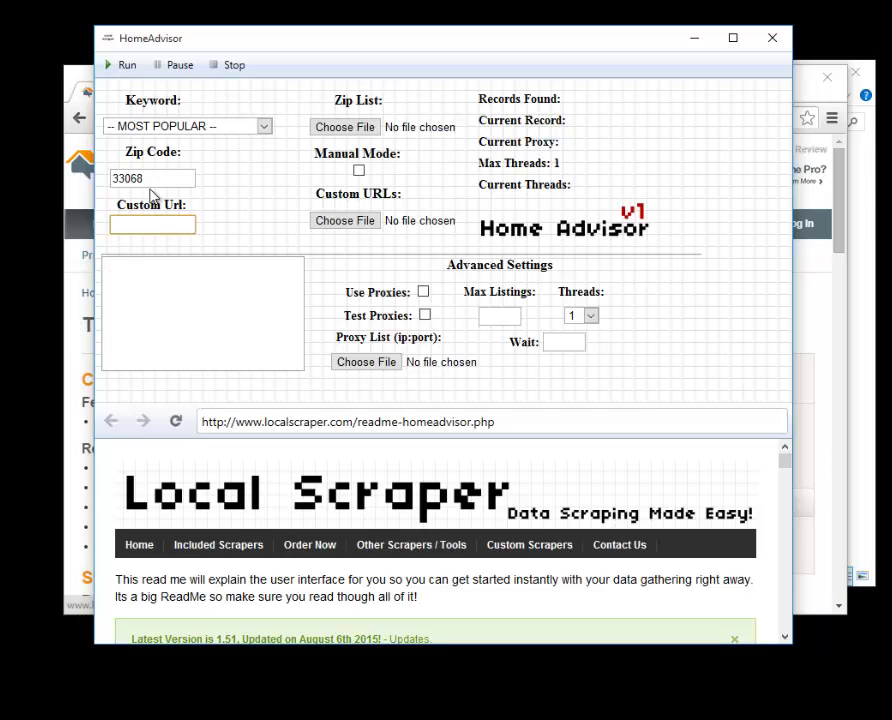
pyautogui.click(146, 177)
pyautogui.doubleClick(146, 176)
pyautogui.press('BackSpace')
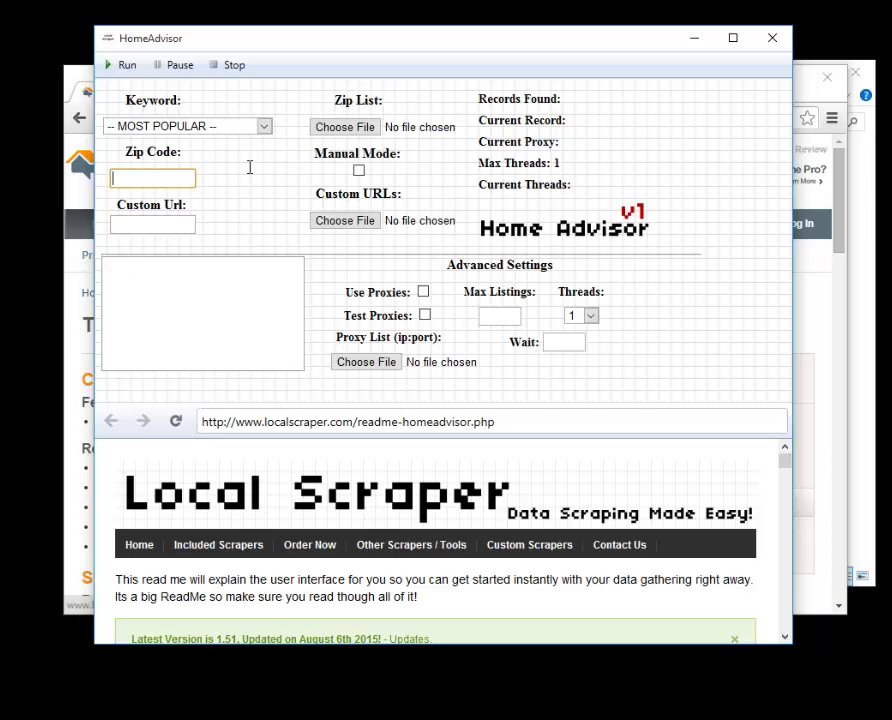
pyautogui.click(231, 128)
pyautogui.click(240, 127)
# Switch to the browser, go back to the HomeAdvisor directory search and choose Additions & Remodeling as the service type.
pyautogui.click(70, 300)
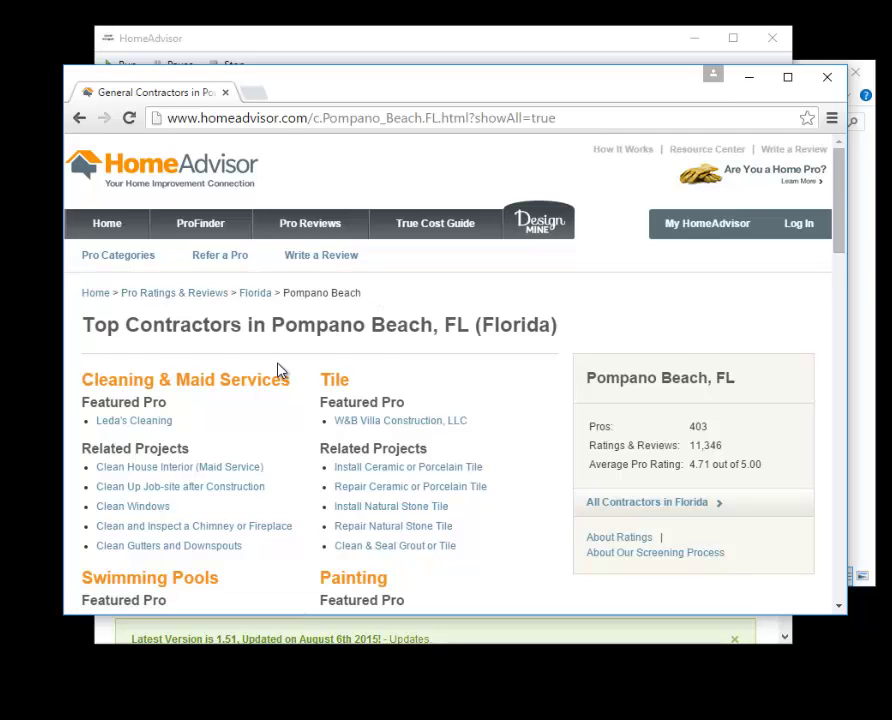
pyautogui.scroll(-1, 280, 371)
pyautogui.scroll(-3, 280, 371)
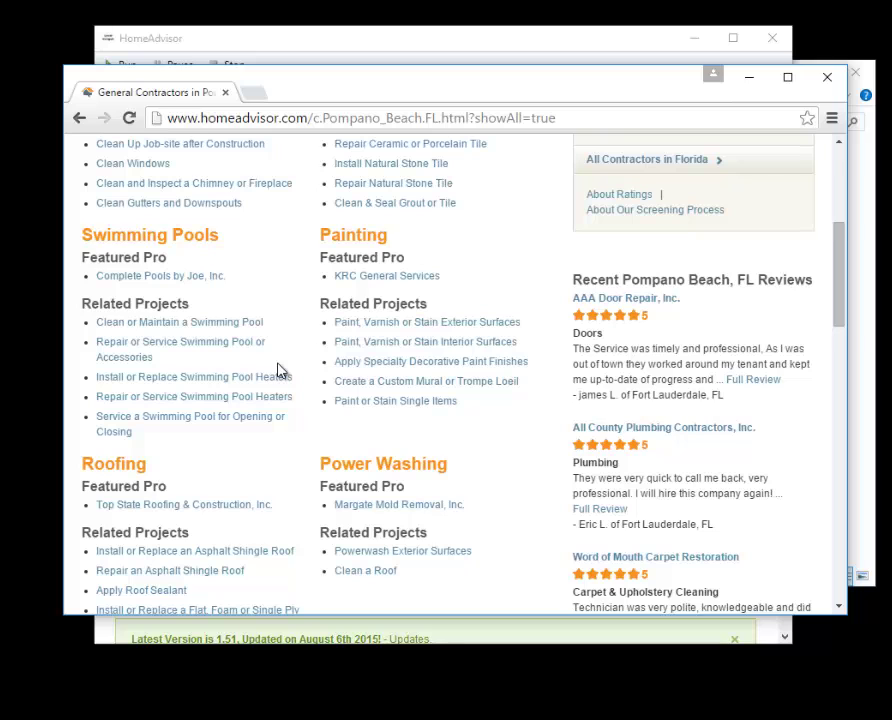
pyautogui.scroll(4, 300, 371)
pyautogui.scroll(-1, 212, 228)
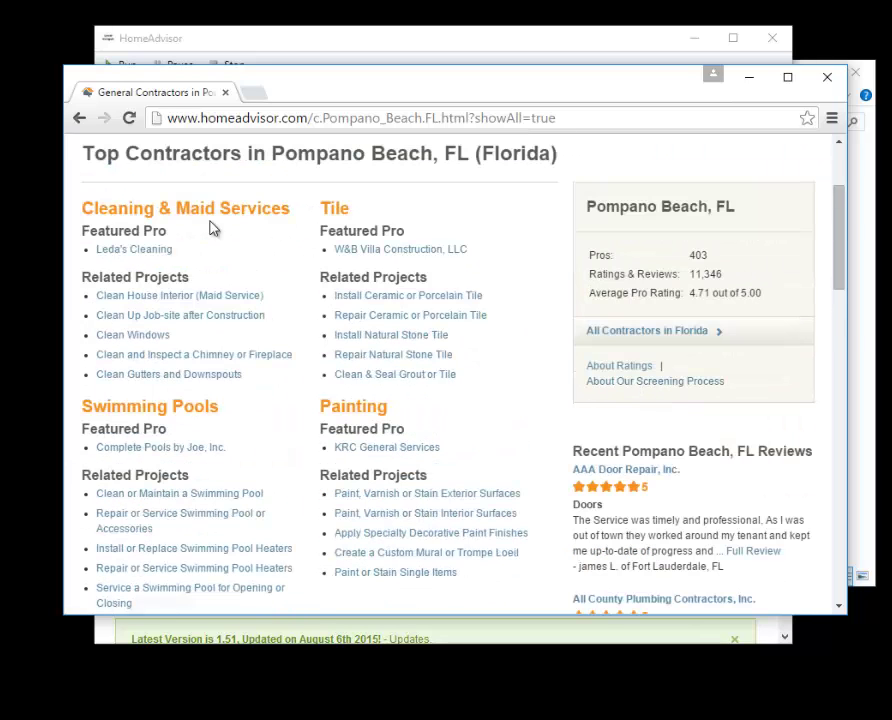
pyautogui.click(79, 119)
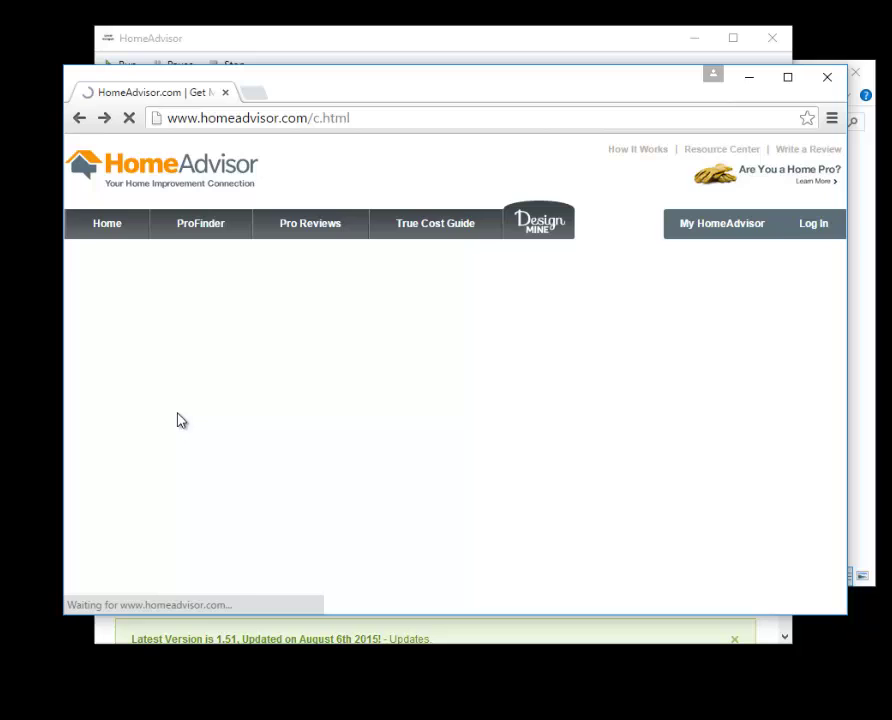
pyautogui.scroll(-3, 165, 400)
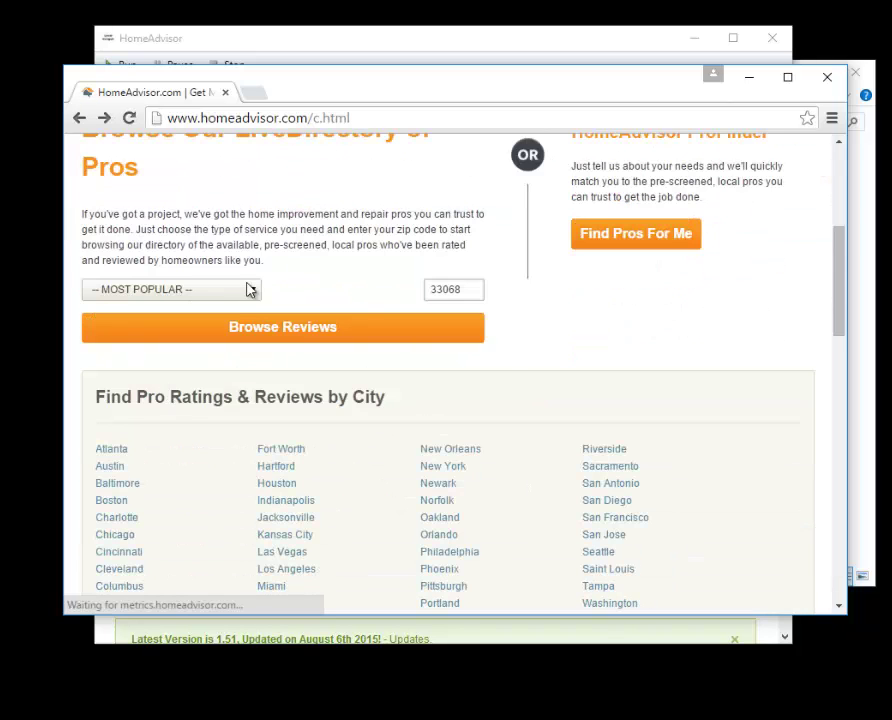
pyautogui.click(250, 289)
pyautogui.click(180, 336)
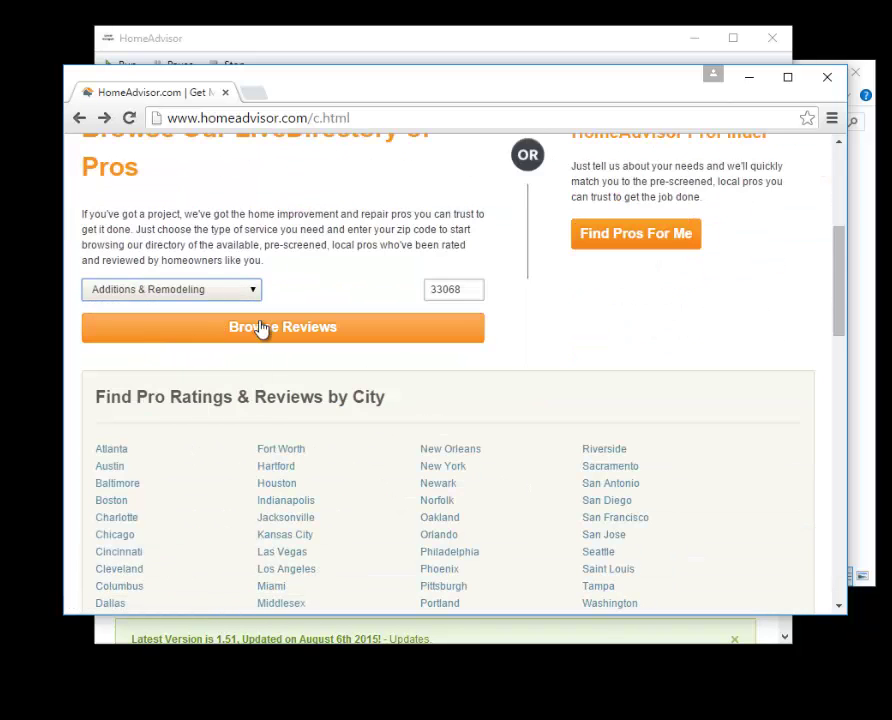
# Browse reviews for Additions & Remodeling pros in zip code 33068 and dismiss the feedback survey.
pyautogui.click(283, 331)
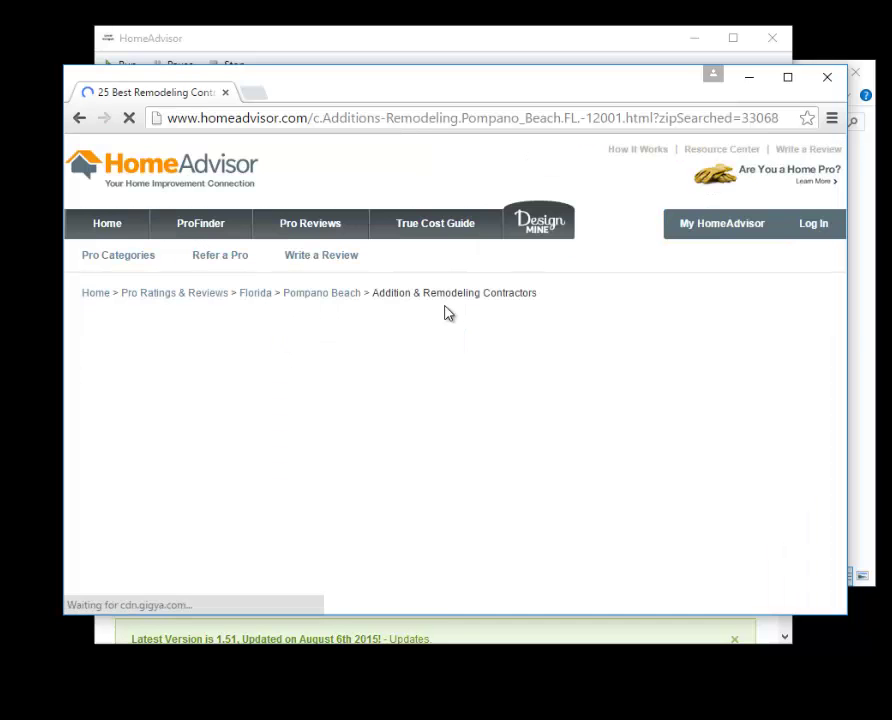
pyautogui.scroll(-1, 446, 313)
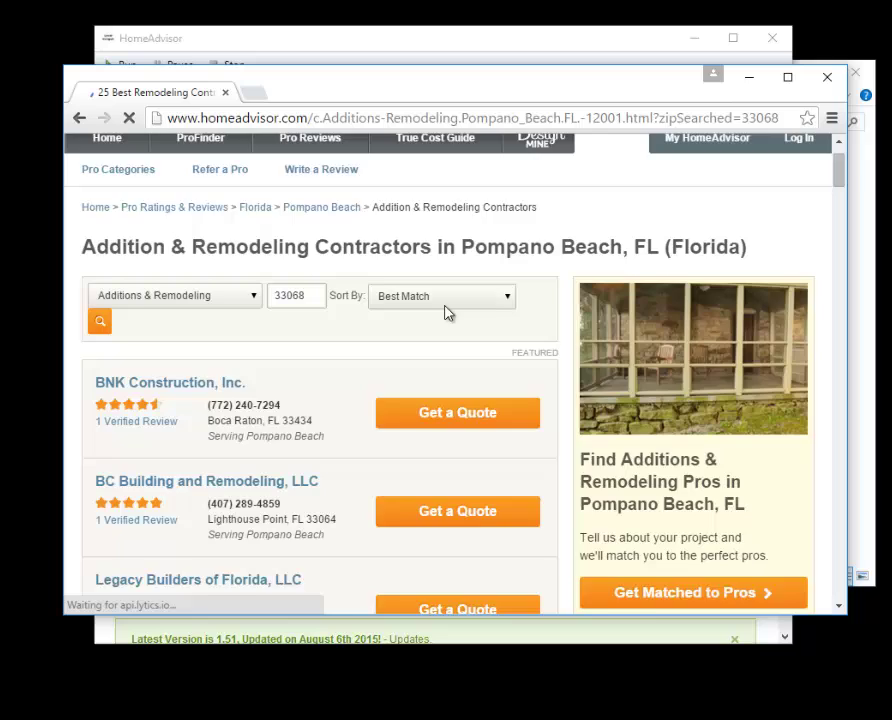
pyautogui.scroll(-1, 446, 313)
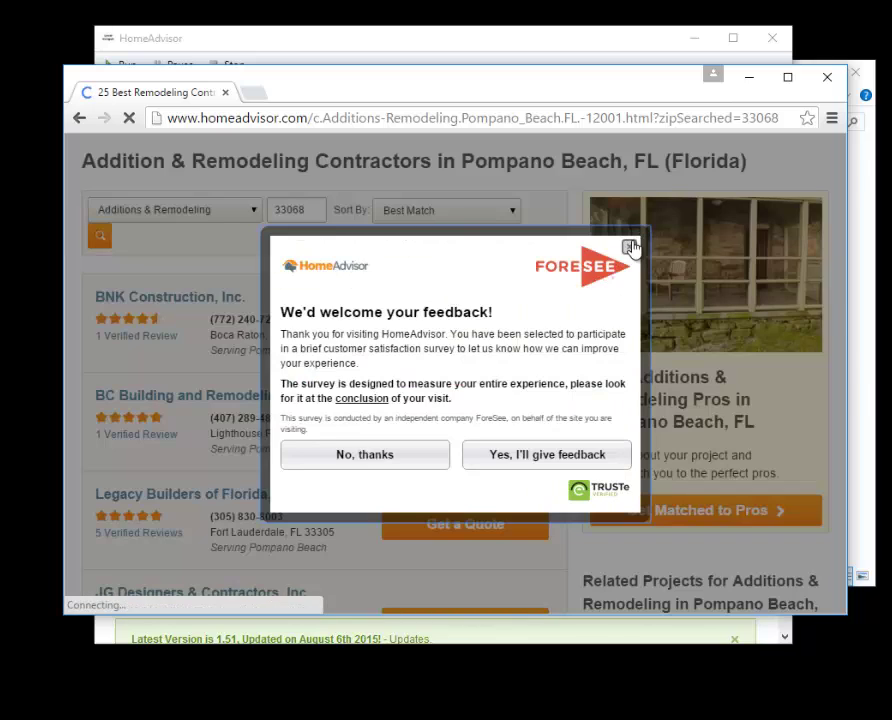
pyautogui.click(630, 246)
# Sort the Pompano Beach remodeling contractors by Ratings: Most Reviewed.
pyautogui.click(462, 218)
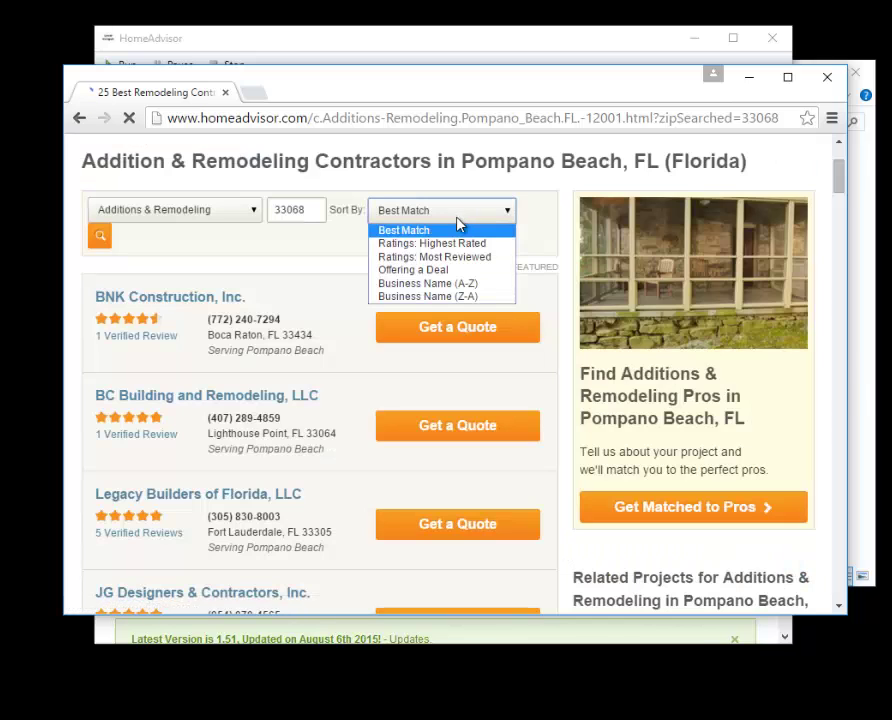
pyautogui.click(450, 258)
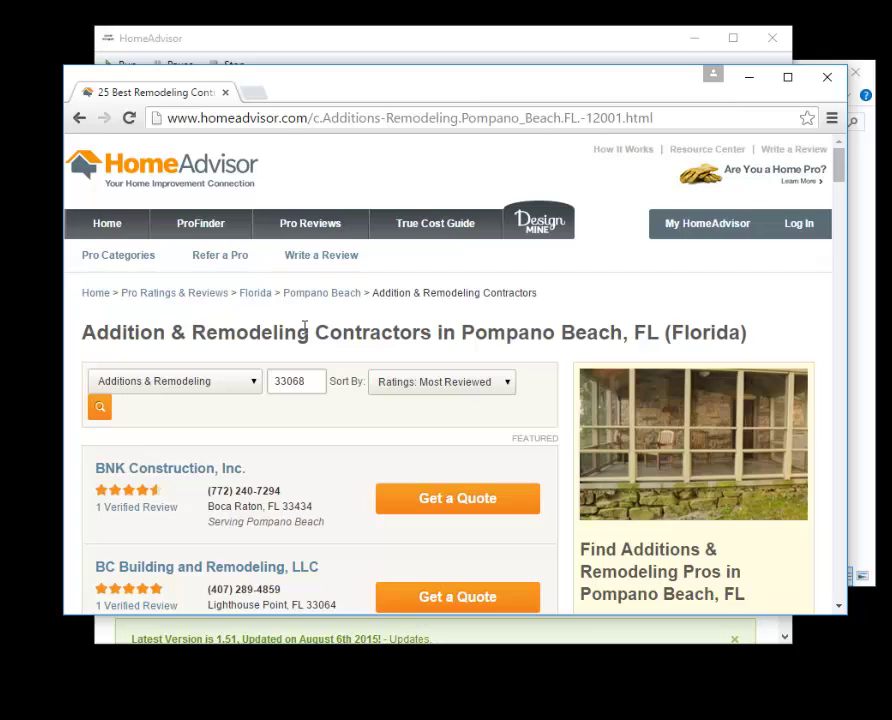
pyautogui.scroll(-1, 305, 335)
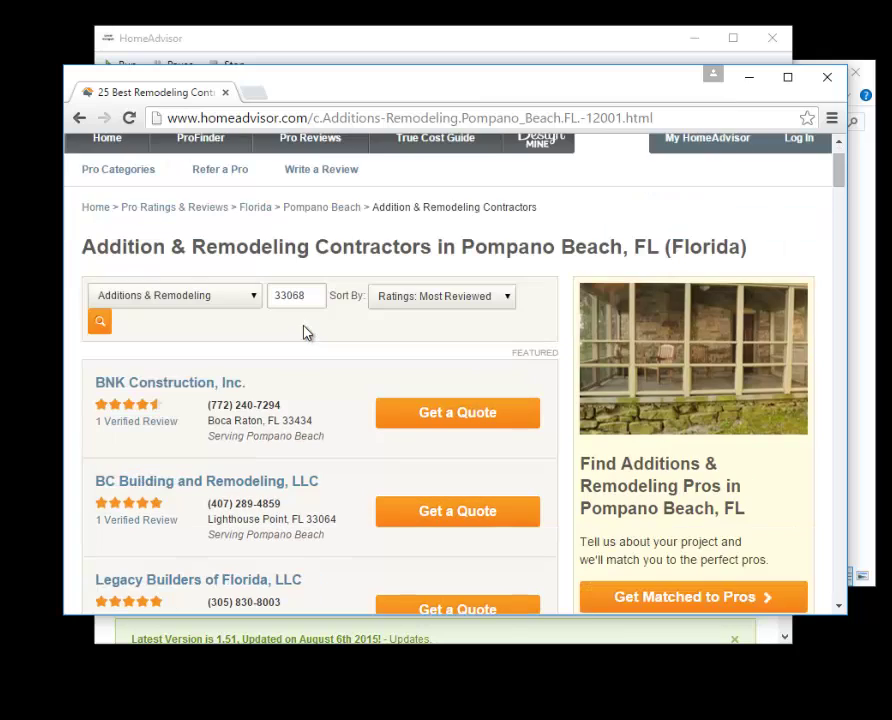
# Copy the address of the sorted contractor page, switch to the HomeAdvisor scraper and paste it as the Custom Url.
pyautogui.click(503, 127)
pyautogui.hotkey('ctrl', 'c')
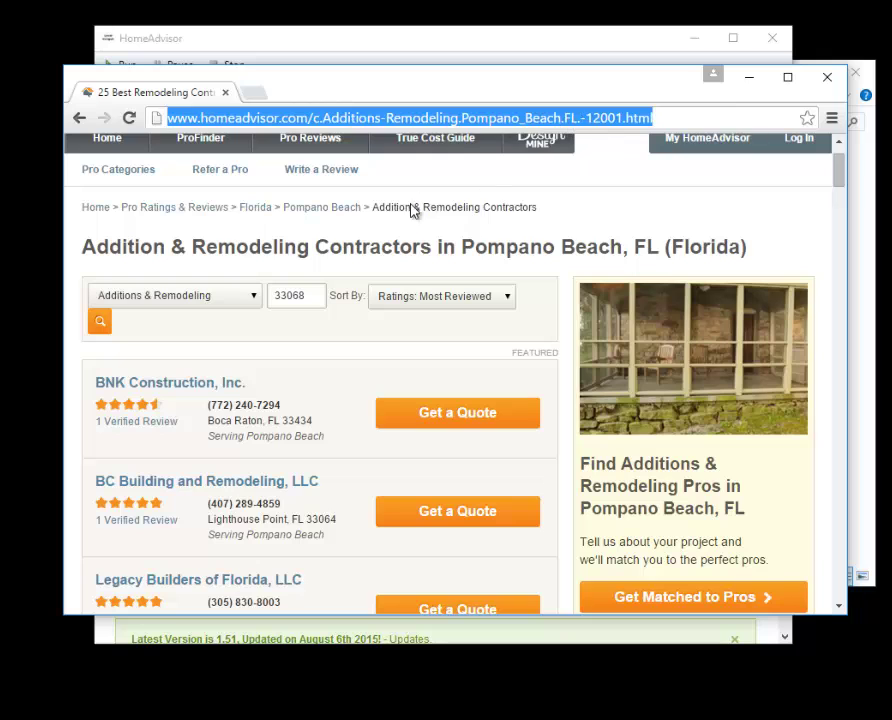
pyautogui.click(514, 52)
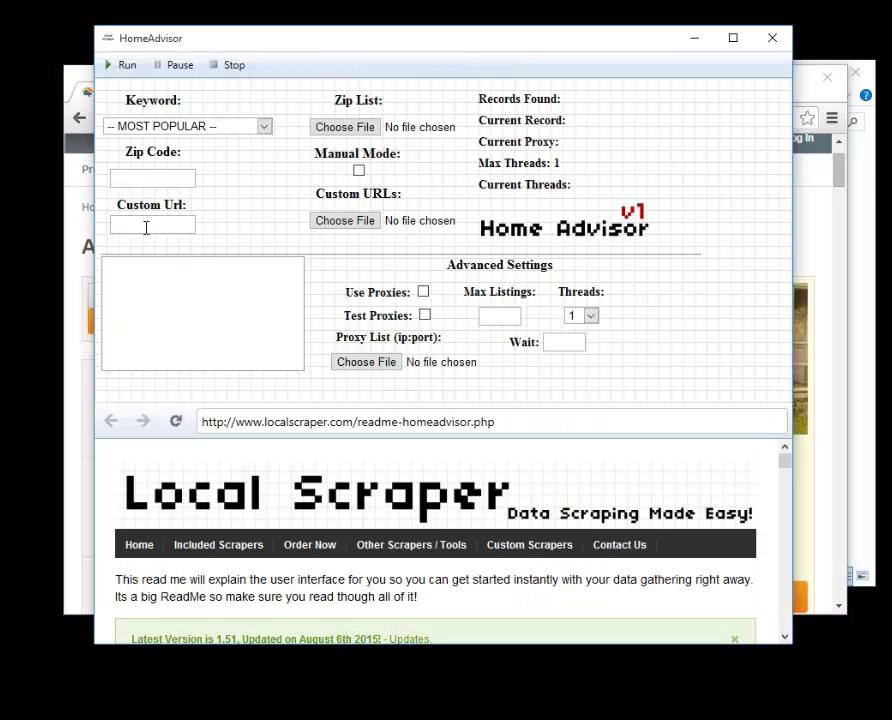
pyautogui.click(146, 228)
pyautogui.hotkey('ctrl', 'v')
pyautogui.click(230, 214)
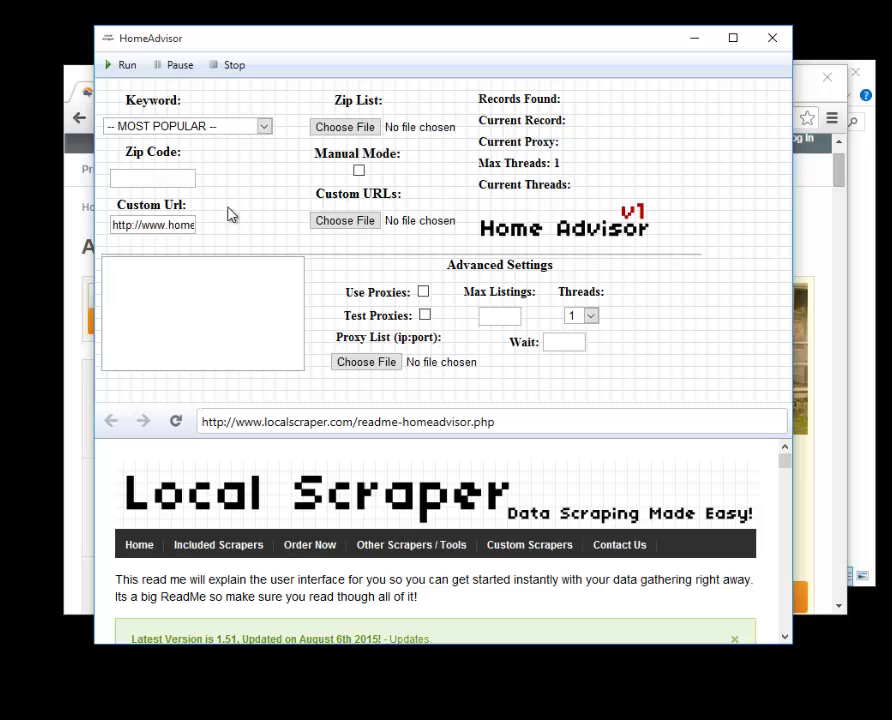
# Recheck the contractor page in the browser, then return to the scraper and clear its Custom Url.
pyautogui.doubleClick(152, 219)
pyautogui.click(152, 219)
pyautogui.click(80, 245)
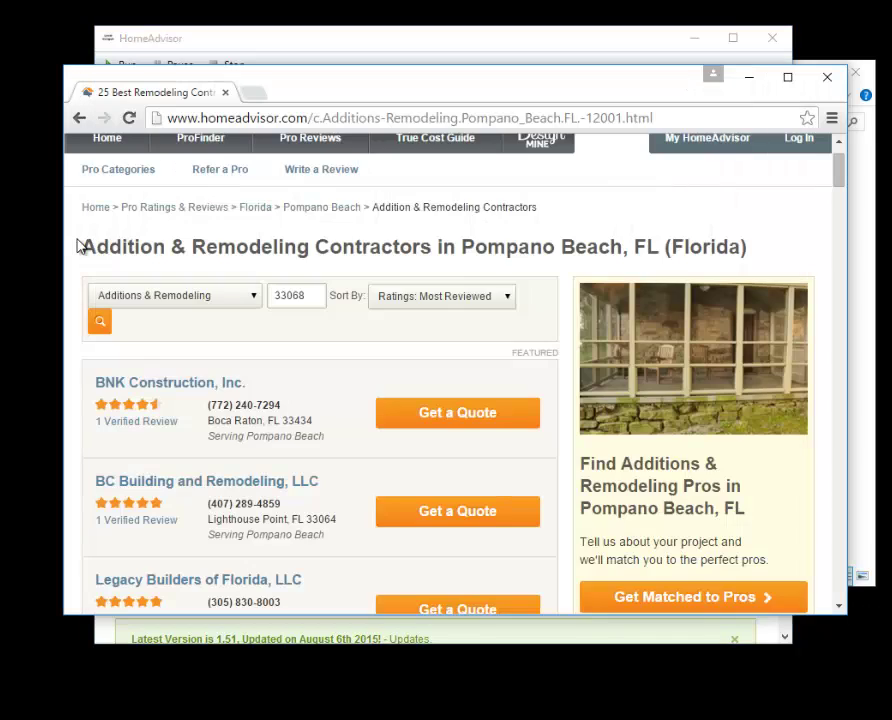
pyautogui.click(410, 57)
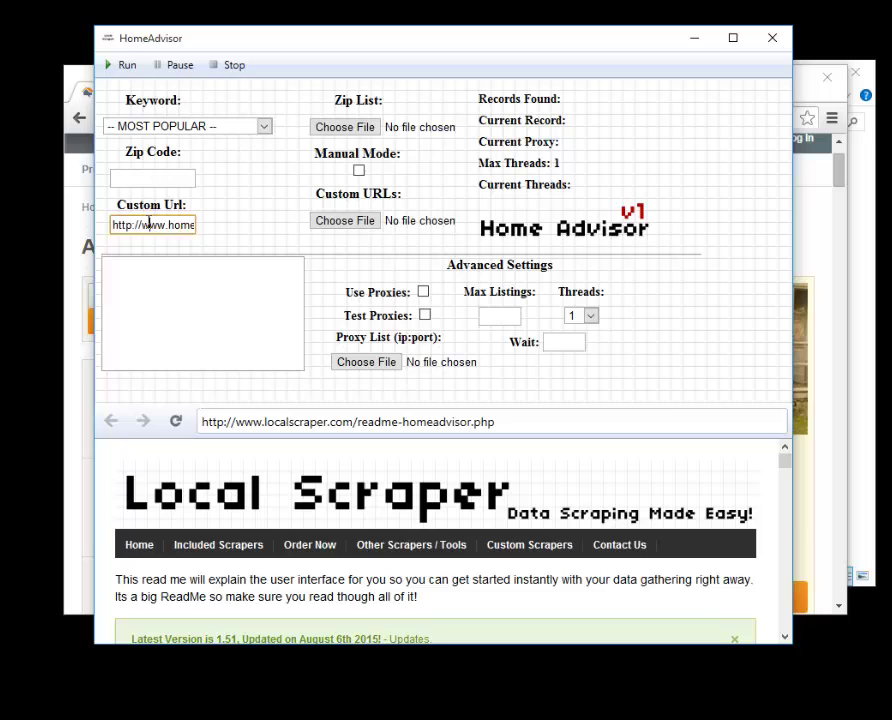
pyautogui.hotkey('ctrl', 'a')
pyautogui.press('BackSpace')
pyautogui.click(256, 189)
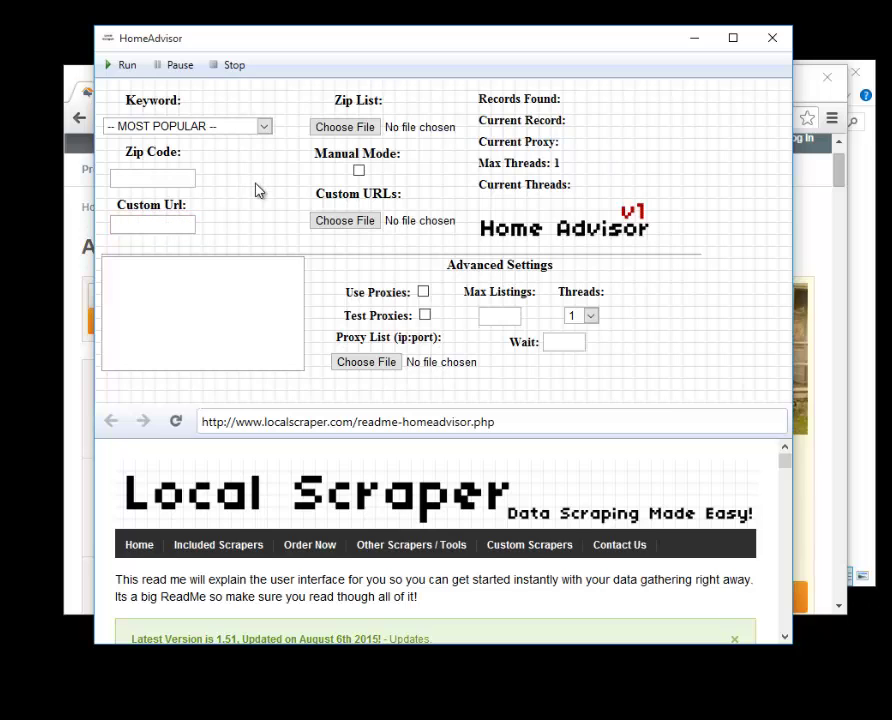
# Load the copied Pompano Beach Additions & Remodeling address in the scraper's embedded browser.
pyautogui.click(301, 423)
pyautogui.hotkey('ctrl', 'v')
pyautogui.press('Return')
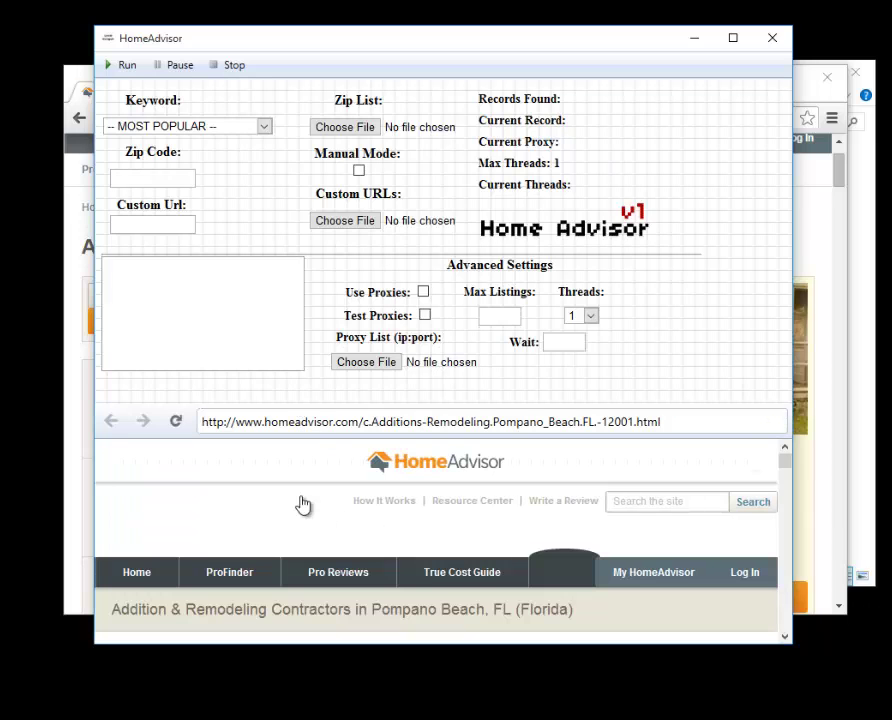
pyautogui.scroll(-3, 303, 505)
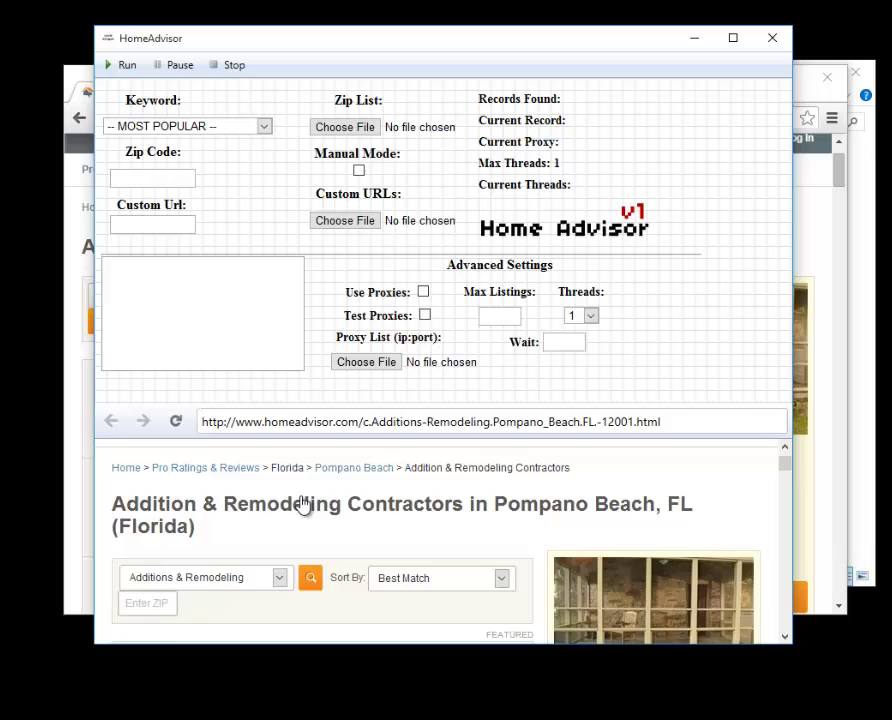
pyautogui.scroll(-1, 303, 505)
pyautogui.scroll(-1, 260, 520)
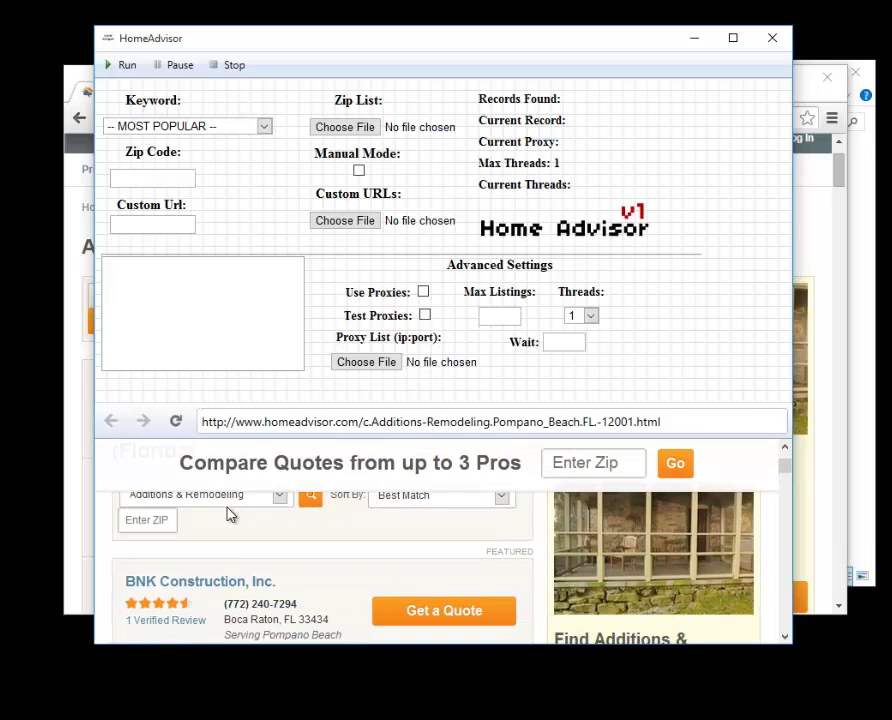
# Enter zip code 33068 on the embedded contractor page and sort the listings by Ratings: Most Reviewed.
pyautogui.click(149, 518)
pyautogui.write('33068')
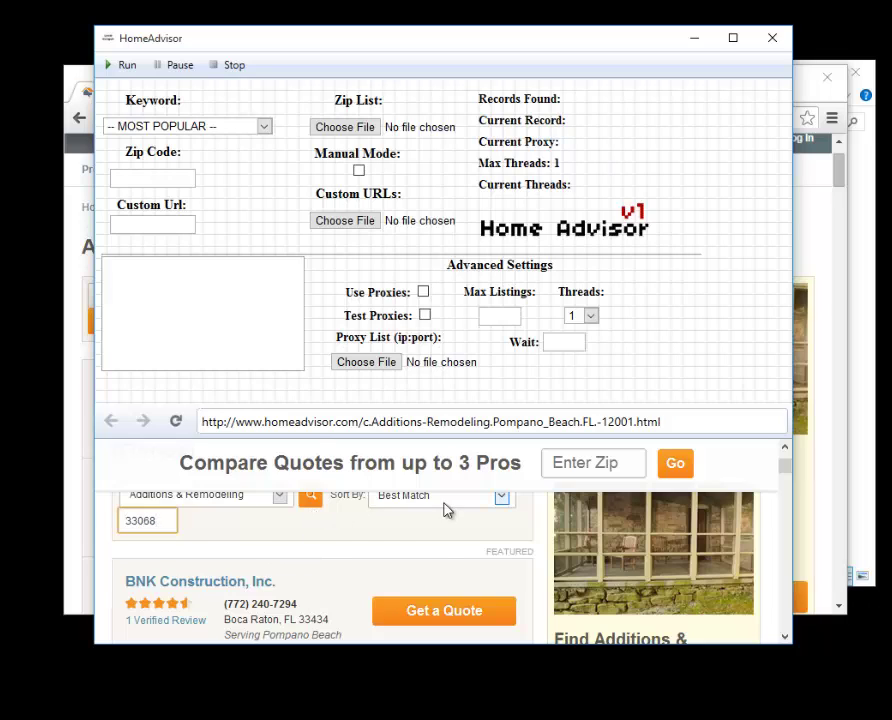
pyautogui.click(443, 498)
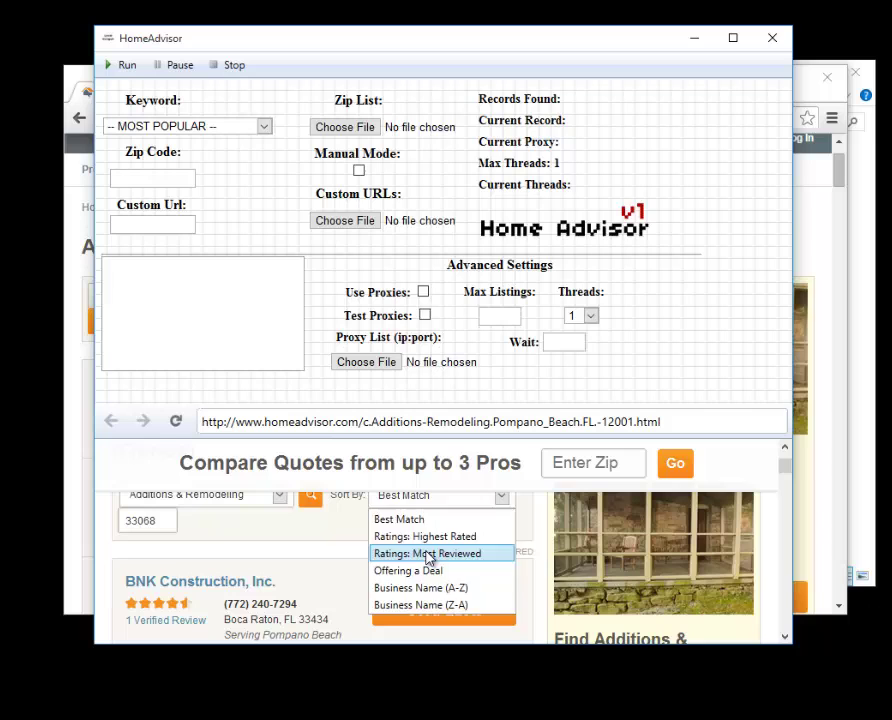
pyautogui.click(444, 554)
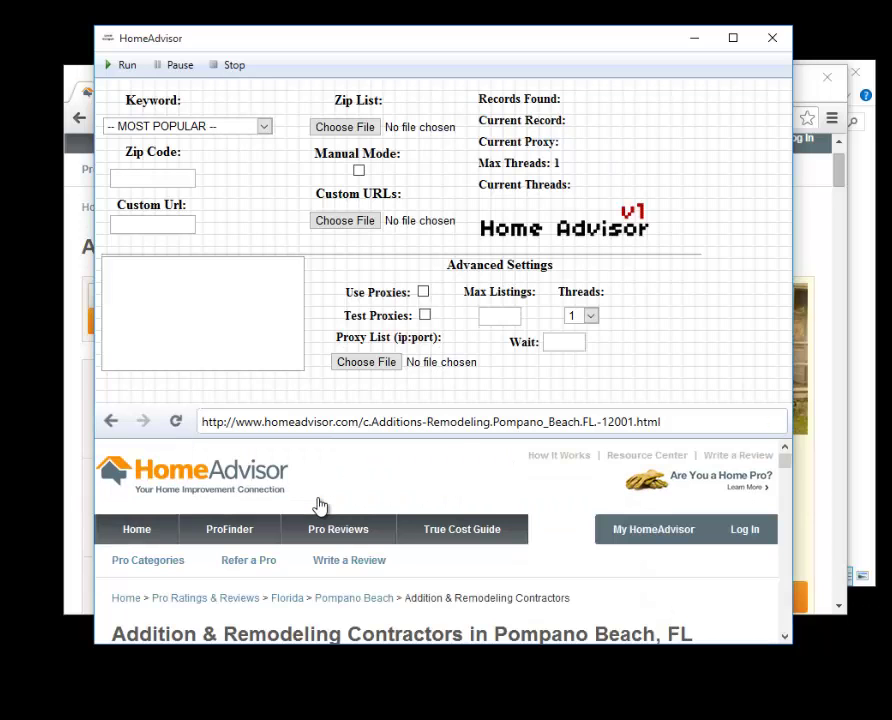
pyautogui.scroll(-10, 320, 505)
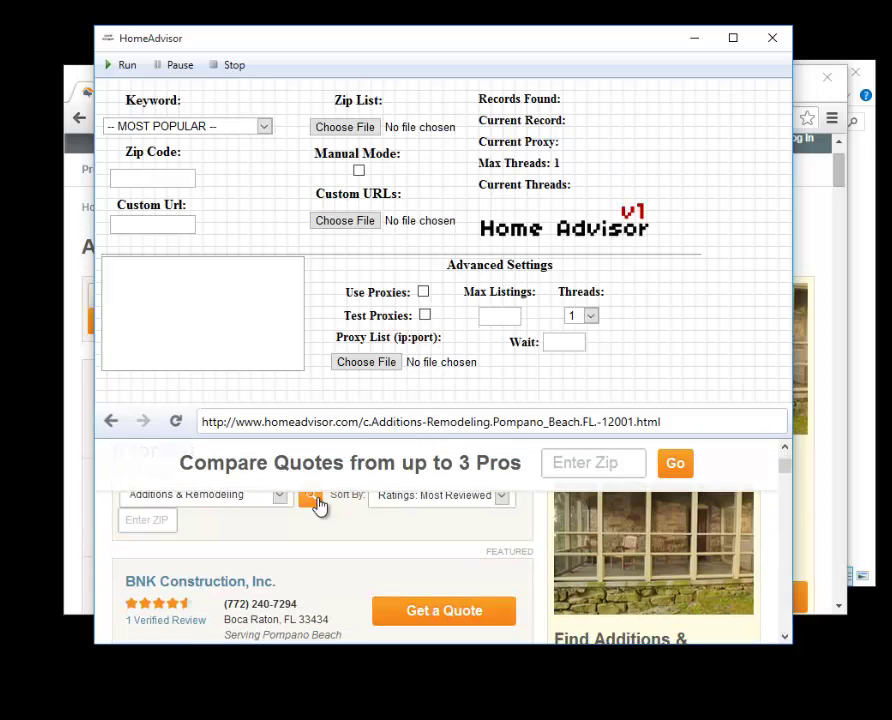
pyautogui.scroll(-1, 320, 530)
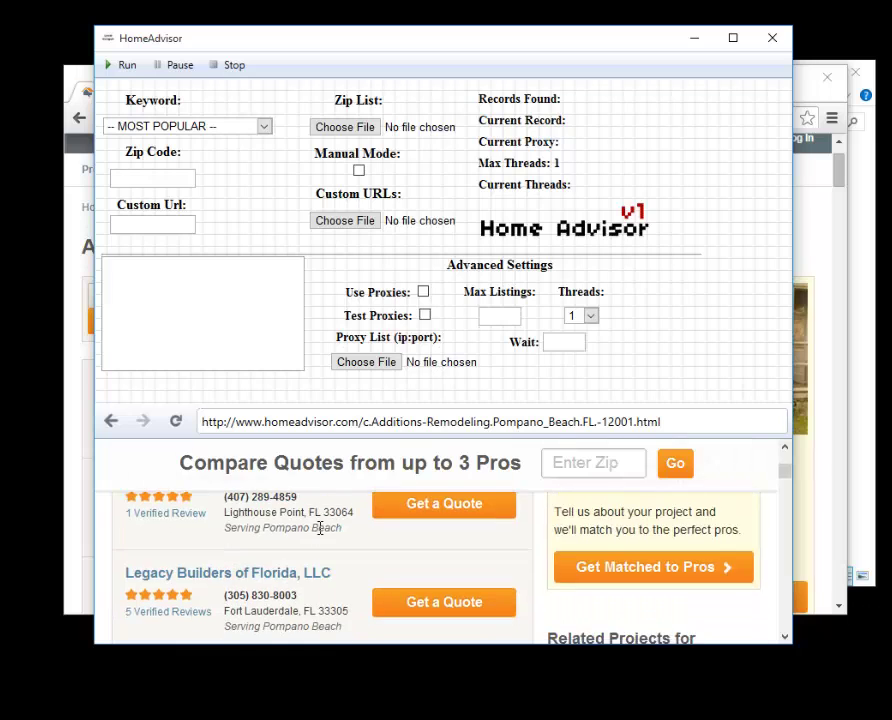
# Look over the embedded contractor listings with Manual Mode enabled, then turn Manual Mode off.
pyautogui.scroll(10, 320, 534)
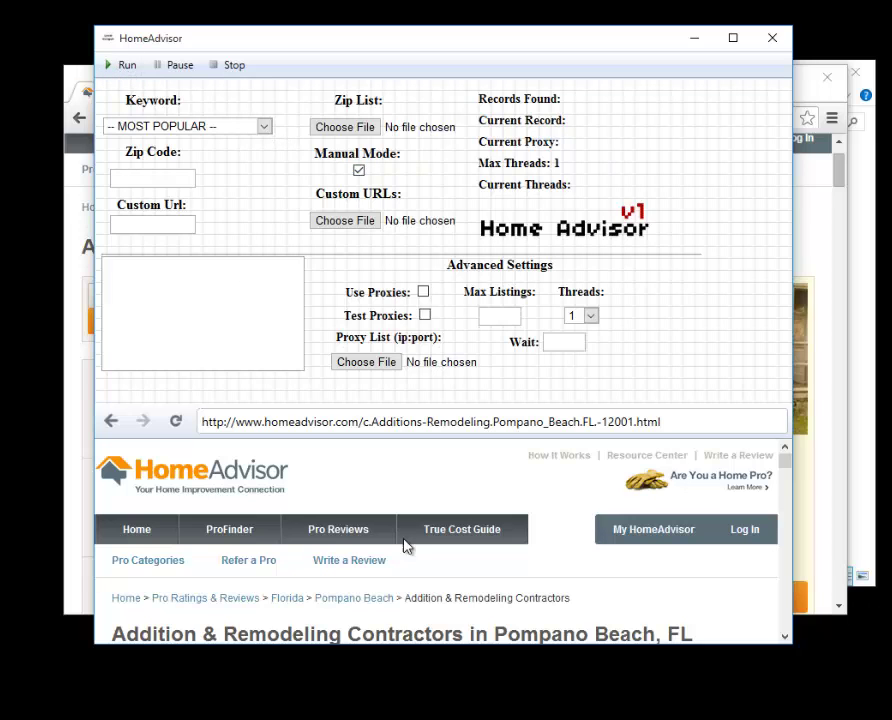
pyautogui.moveTo(406, 537)
pyautogui.scroll(-2, 406, 540)
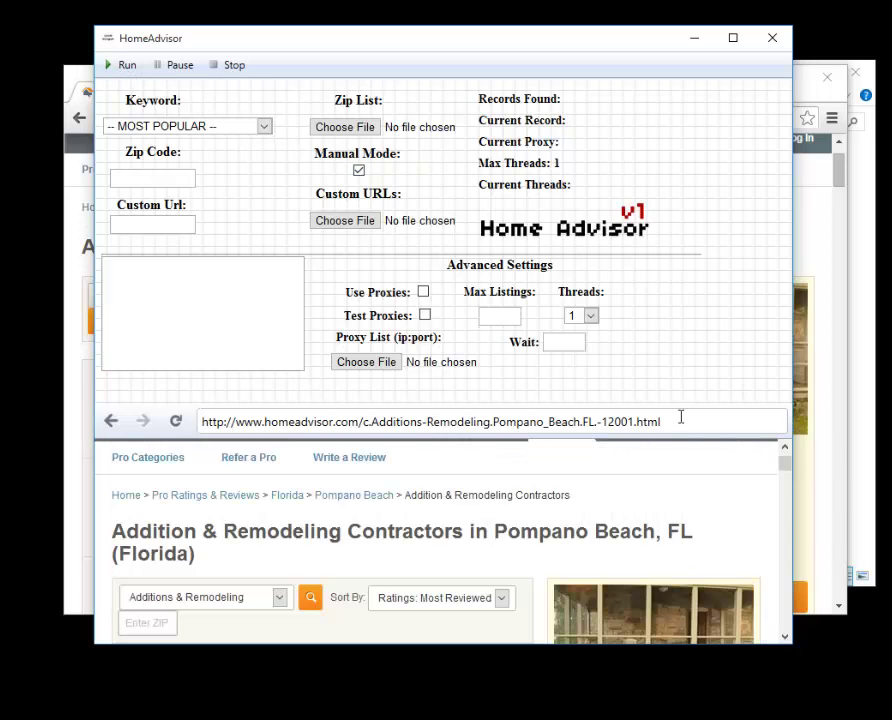
pyautogui.scroll(-3, 368, 582)
pyautogui.scroll(-1, 320, 560)
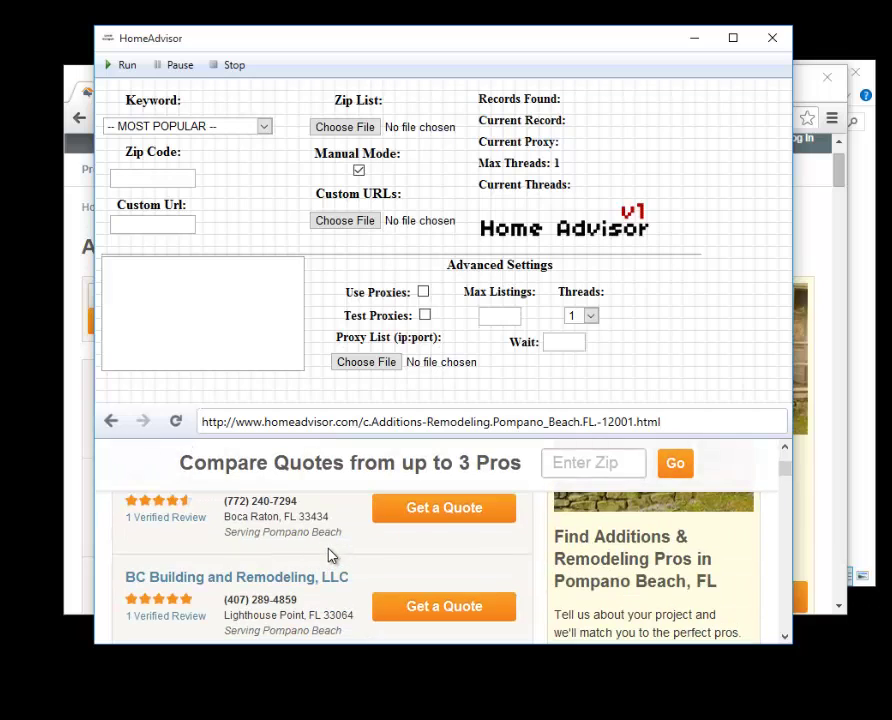
pyautogui.click(359, 171)
# Try Air Conditioning as the scraper keyword, then set it back to -- MOST POPULAR --.
pyautogui.click(211, 128)
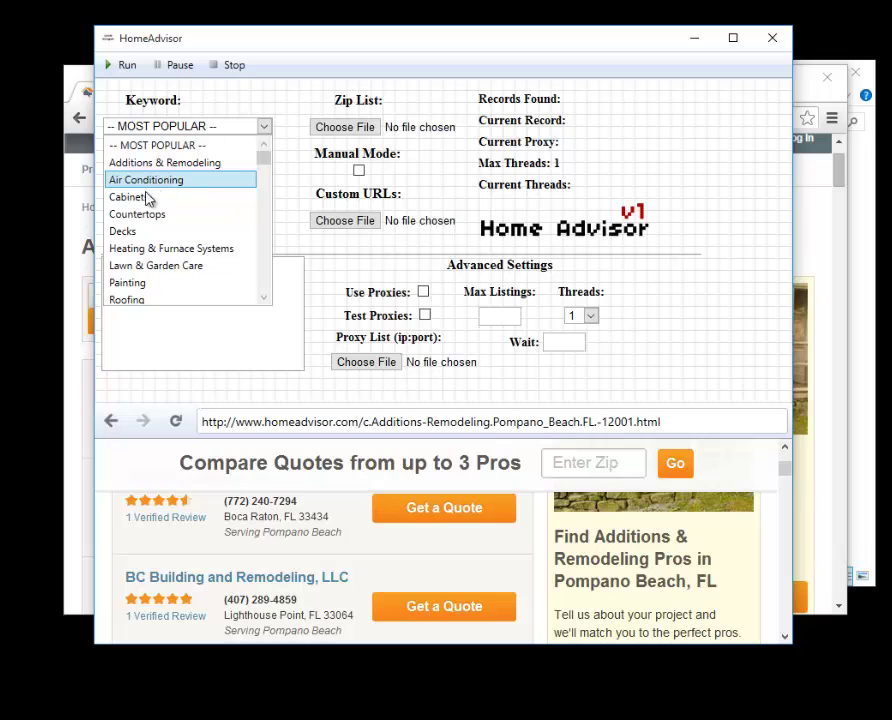
pyautogui.press('Return')
pyautogui.press('Up')
pyautogui.press('Down')
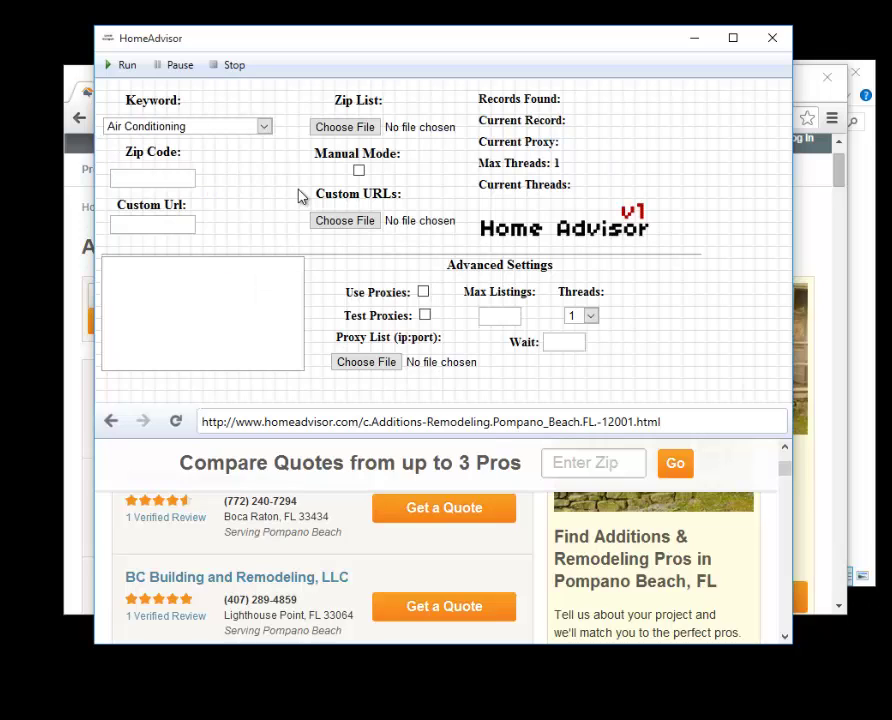
pyautogui.click(231, 128)
pyautogui.click(195, 145)
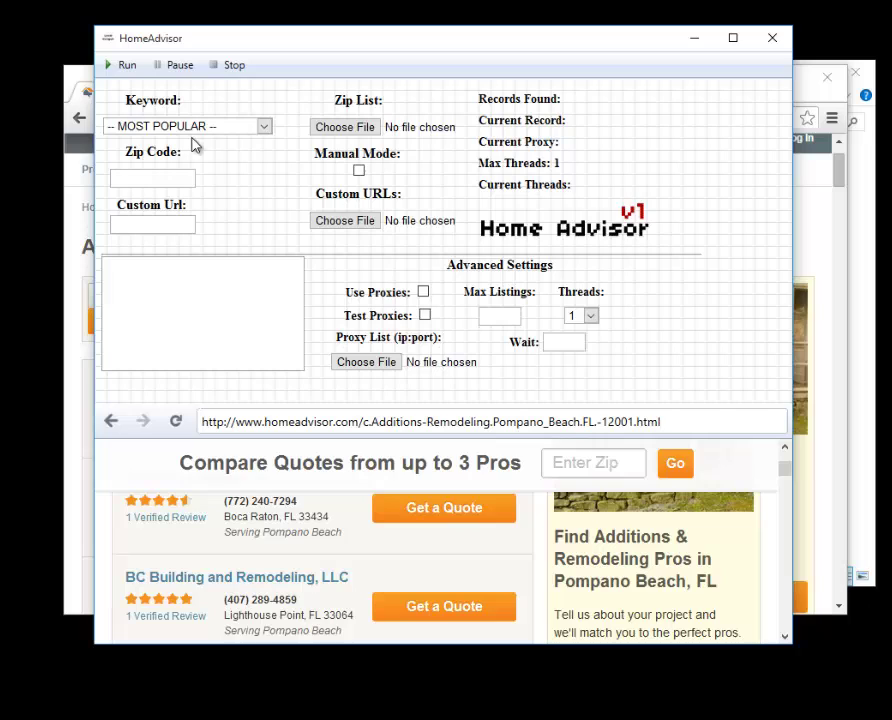
# Enable Manual Mode and Use Proxies, and open the file chooser for the proxy list.
pyautogui.click(359, 171)
pyautogui.click(424, 292)
pyautogui.click(385, 364)
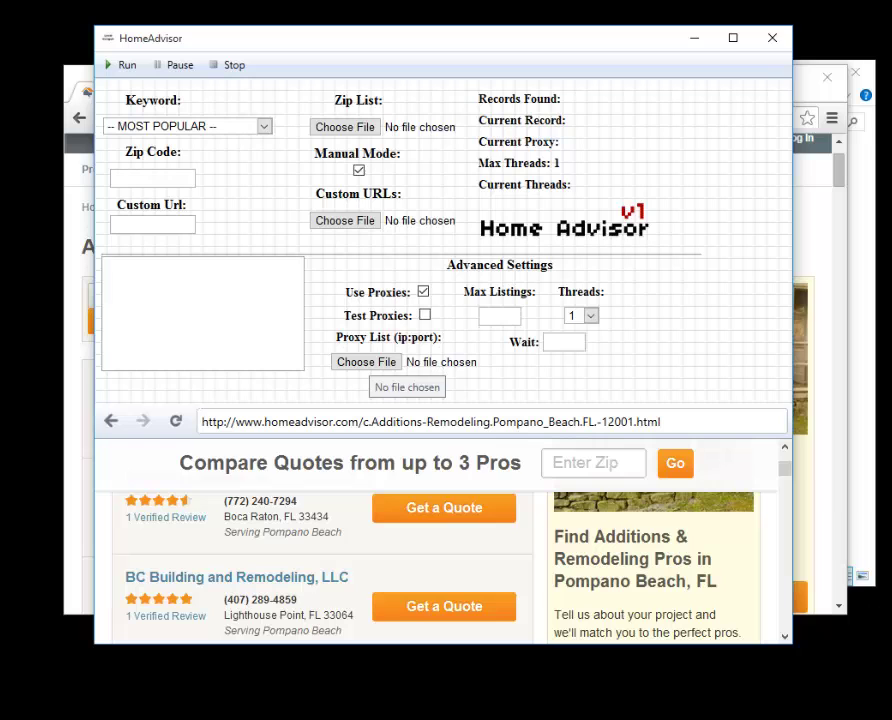
# Switch to EditPad Lite, view the ip:port entries in Proxies.txt, then close the editor without saving any files.
pyautogui.hotkey('alt', 'Tab')
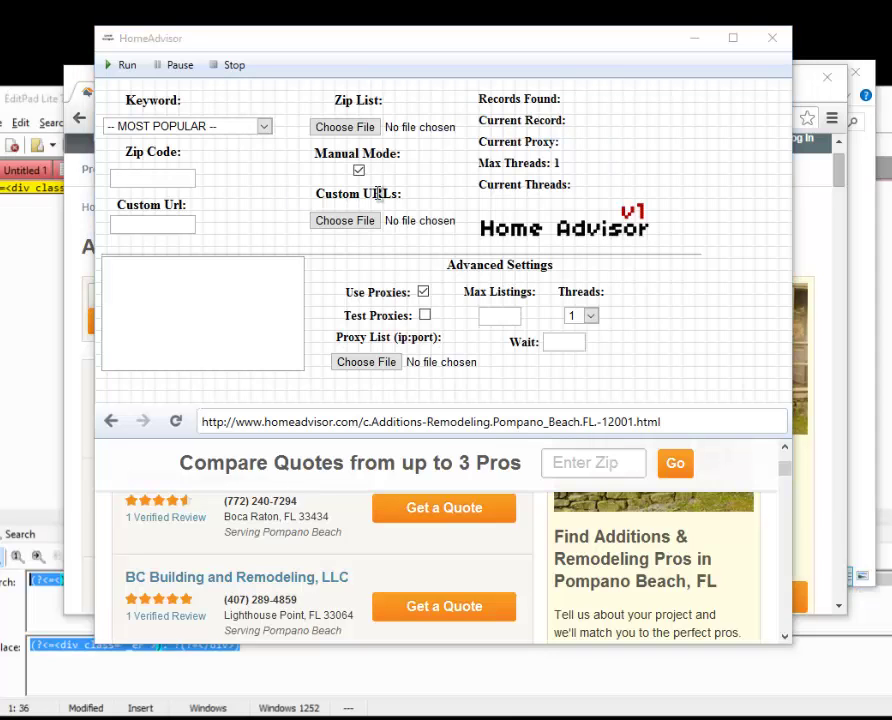
pyautogui.moveTo(158, 105); pyautogui.dragTo(331, 175)
pyautogui.click(175, 261)
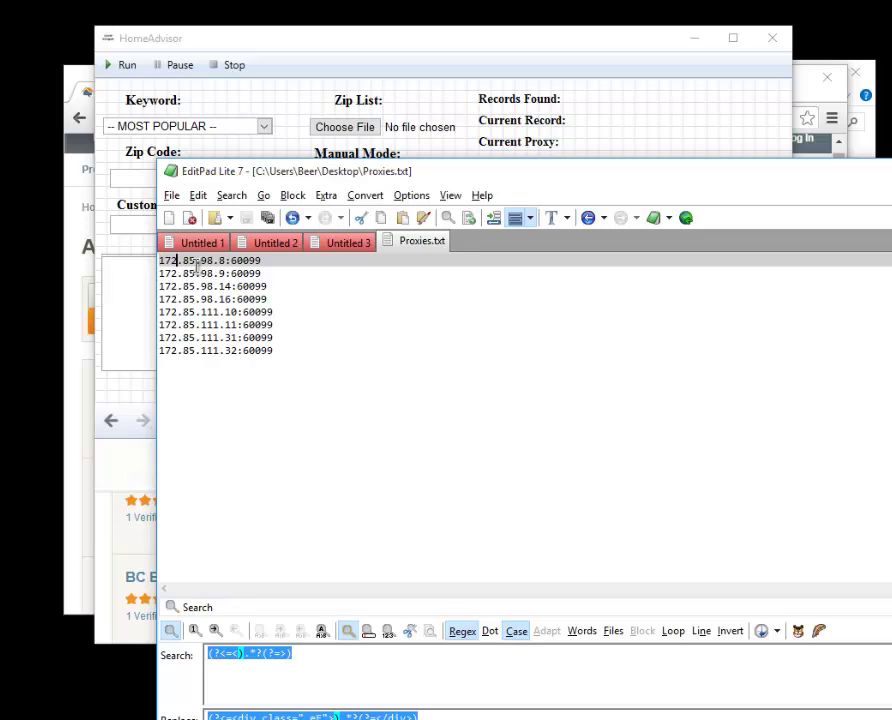
pyautogui.press('super+Left')
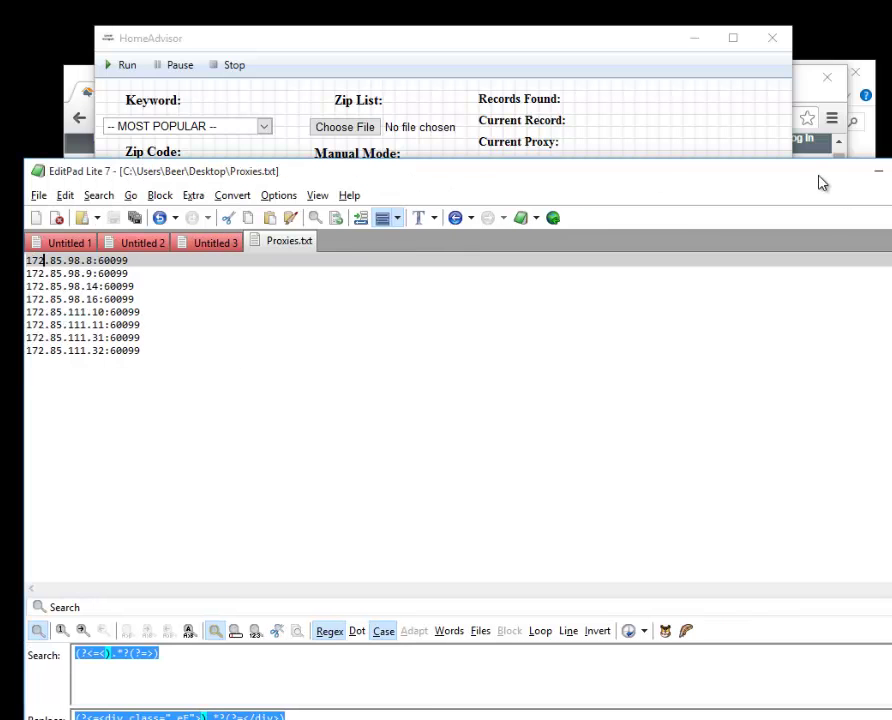
pyautogui.hotkey('alt', 'F4')
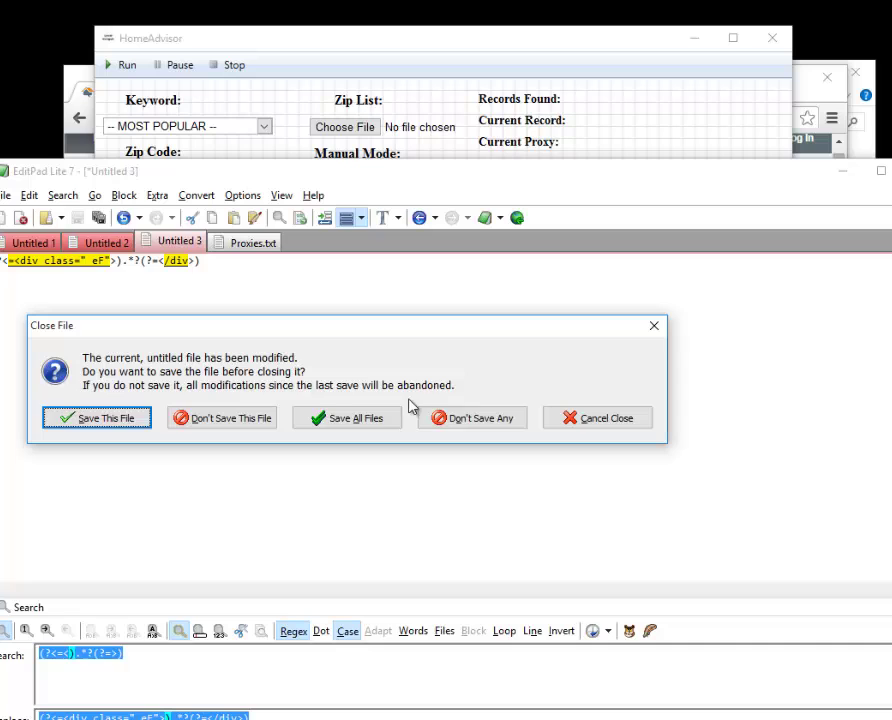
pyautogui.click(462, 422)
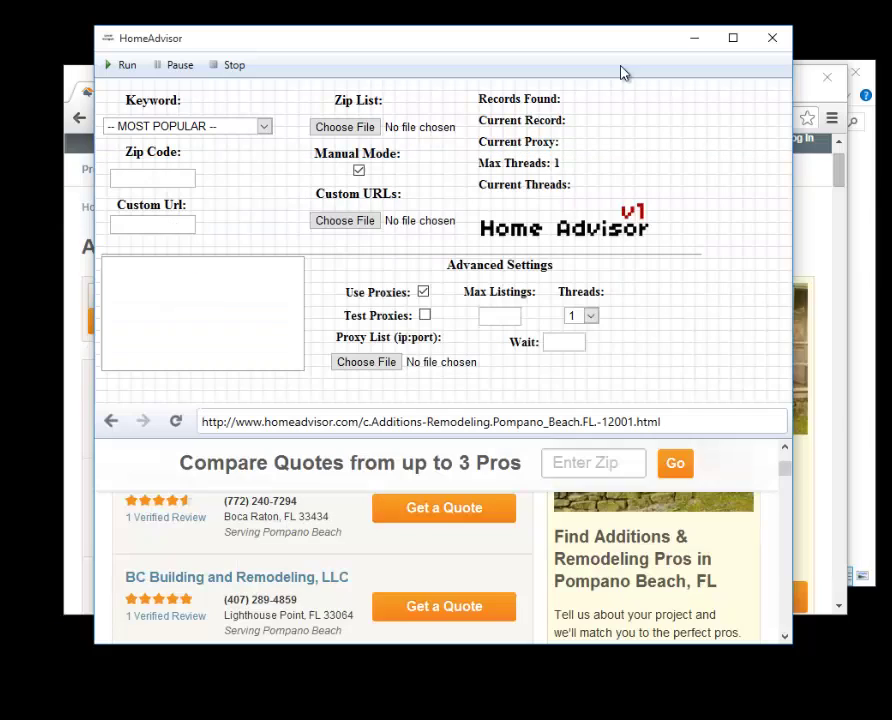
# Toggle Test Proxies on and off again, then disable Use Proxies.
pyautogui.click(425, 316)
pyautogui.click(425, 316)
pyautogui.click(423, 293)
# Set the scraper's Max Listings to 15.
pyautogui.click(488, 318)
pyautogui.write('10')
pyautogui.press('BackSpace')
pyautogui.write('5')
pyautogui.click(490, 344)
pyautogui.click(510, 314)
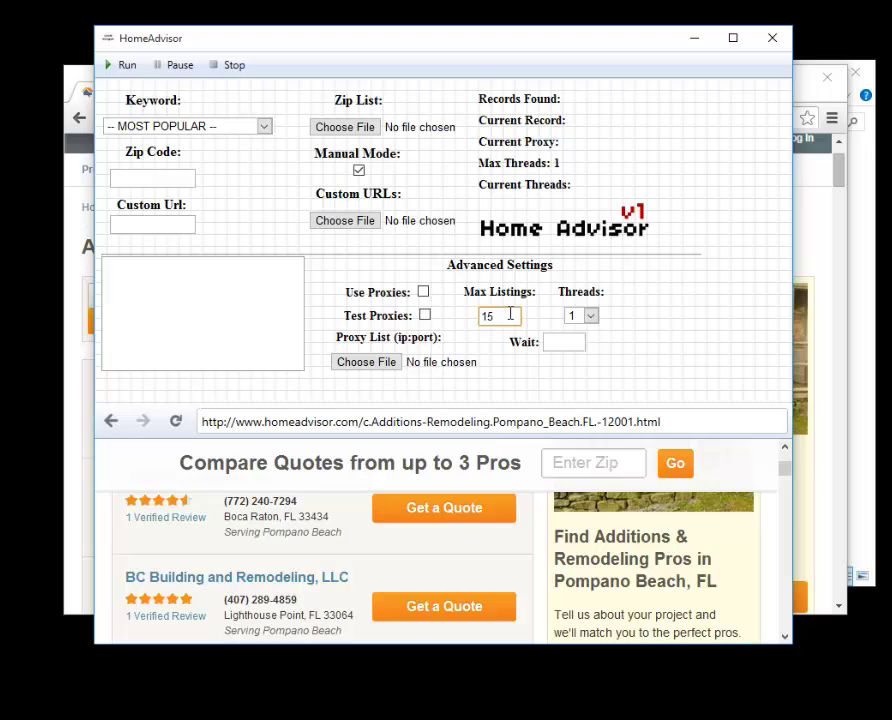
# Set the Wait value to 5 and open the BC Building and Remodeling, LLC profile from the embedded listings.
pyautogui.click(555, 340)
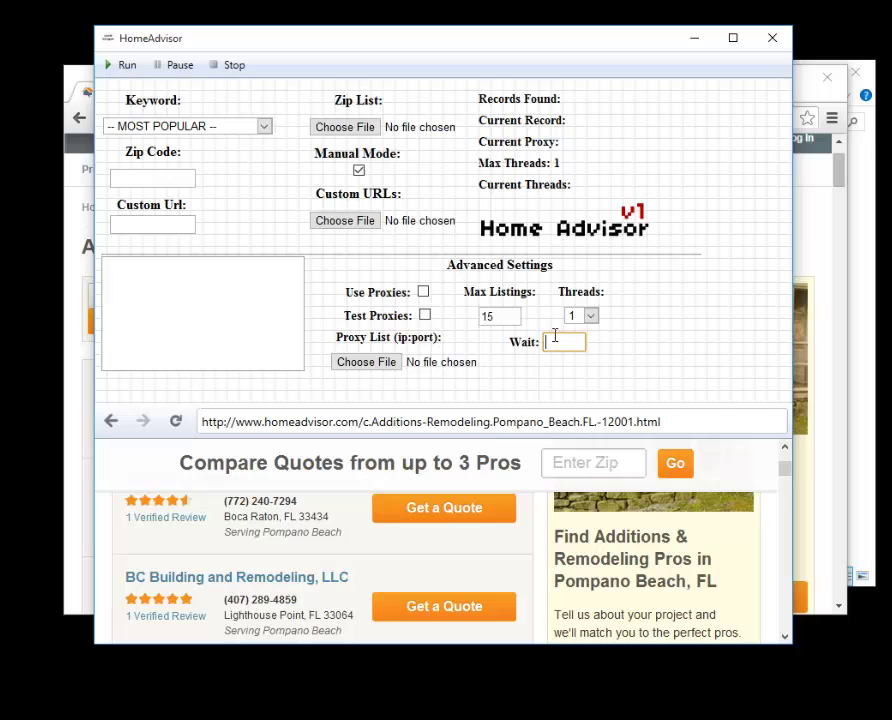
pyautogui.write('5')
pyautogui.click(212, 580)
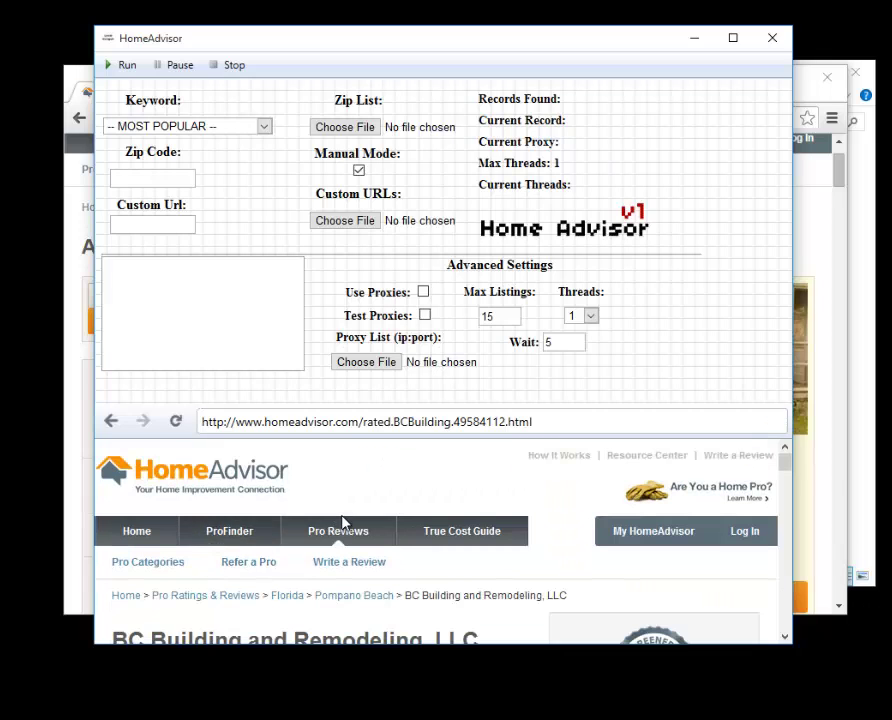
# Review the BC Building and Remodeling, LLC profile down to its credentials, and return to the Pompano Beach contractor listings.
pyautogui.scroll(-1, 342, 522)
pyautogui.scroll(-3, 342, 522)
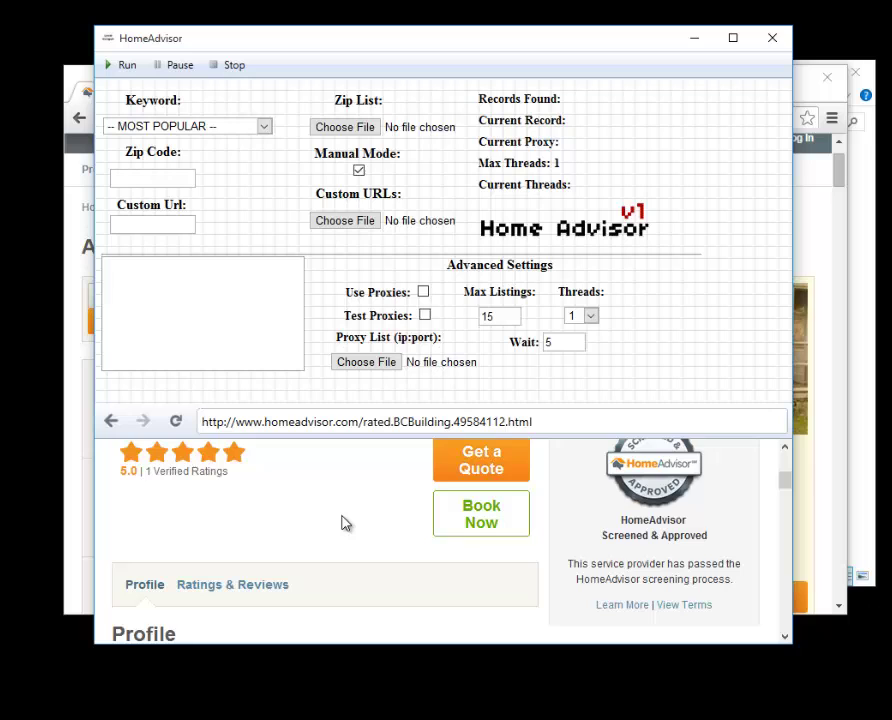
pyautogui.scroll(-2, 342, 522)
pyautogui.scroll(-2, 342, 522)
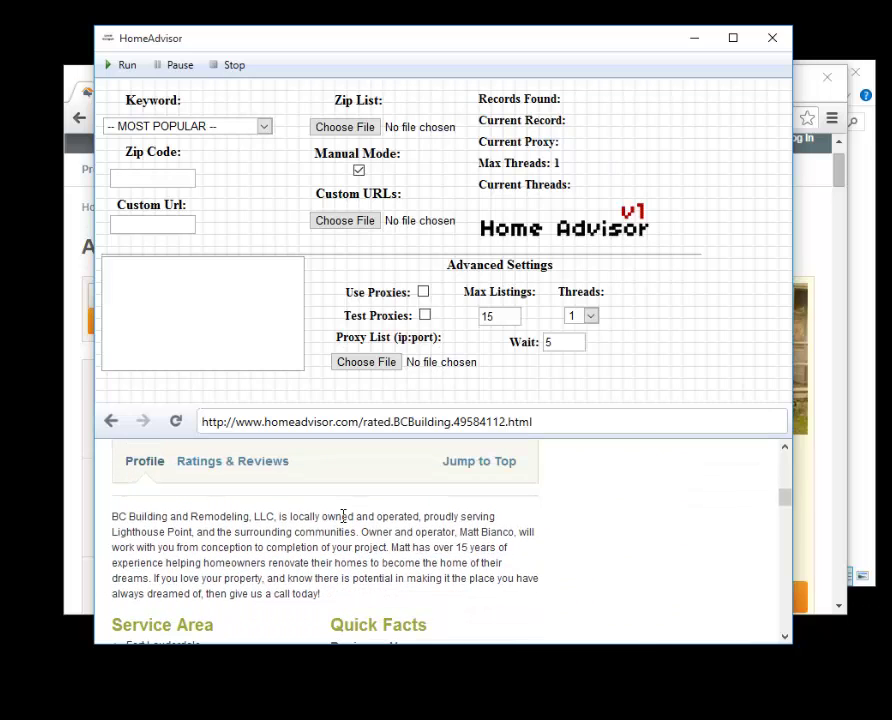
pyautogui.scroll(-2, 342, 516)
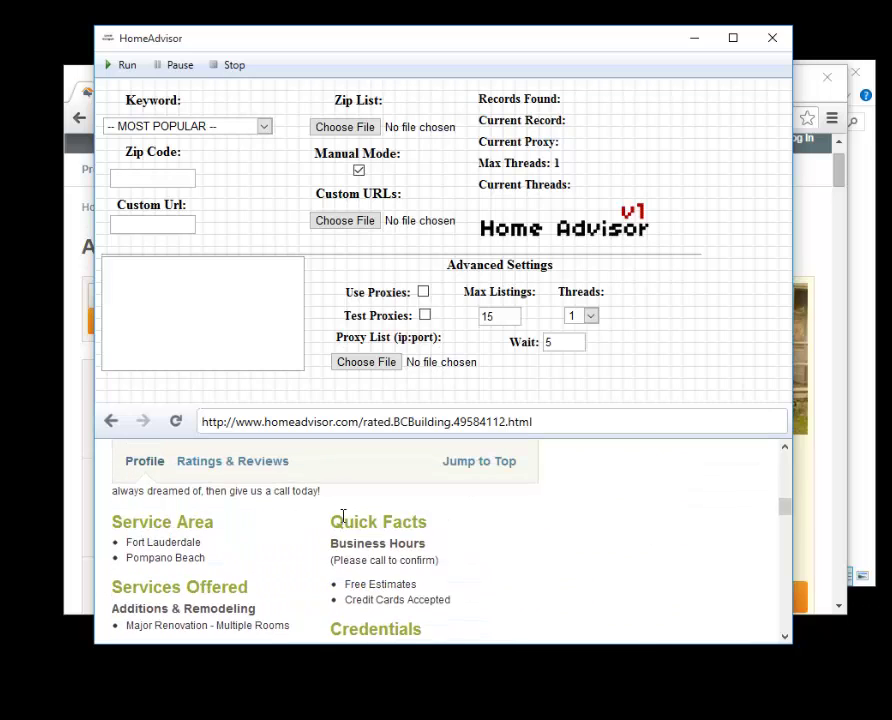
pyautogui.scroll(-2, 342, 516)
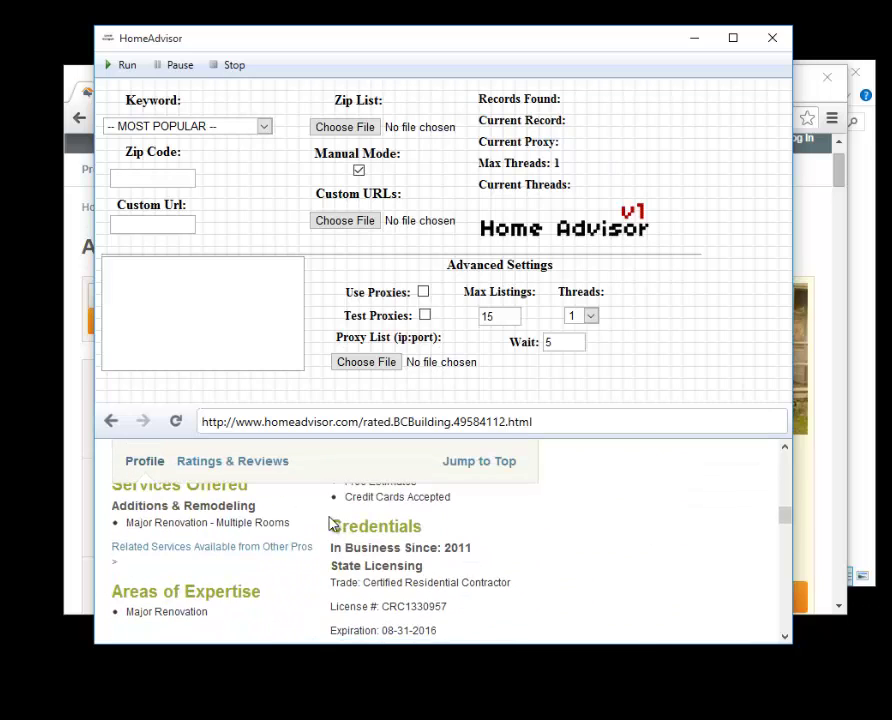
pyautogui.click(111, 421)
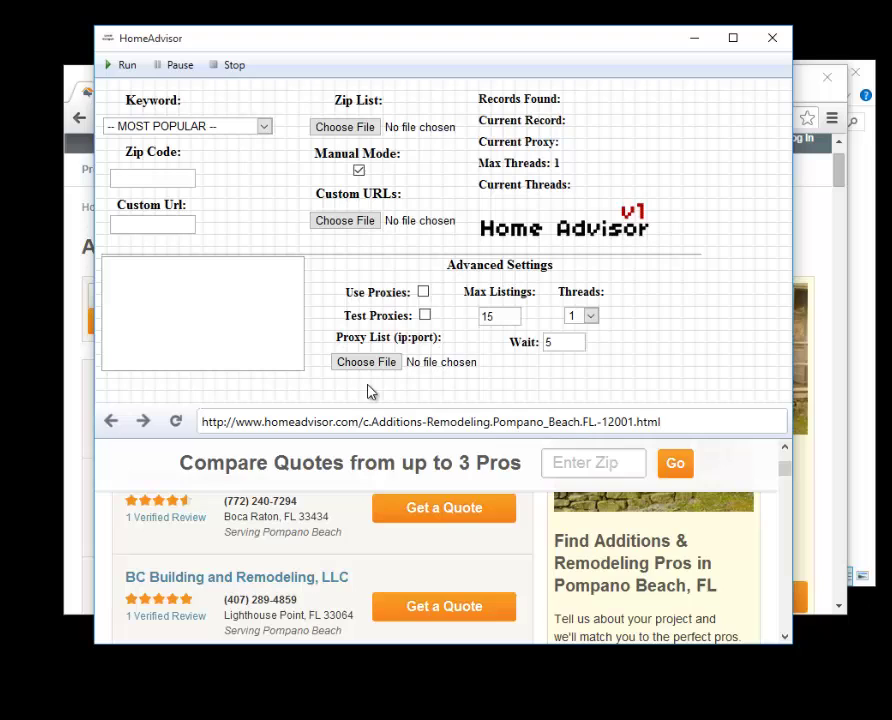
# Clear the Wait value in the scraper's advanced settings.
pyautogui.click(549, 343)
pyautogui.press('BackSpace')
pyautogui.click(644, 348)
# Set the scraper's Threads to 7.
pyautogui.click(591, 315)
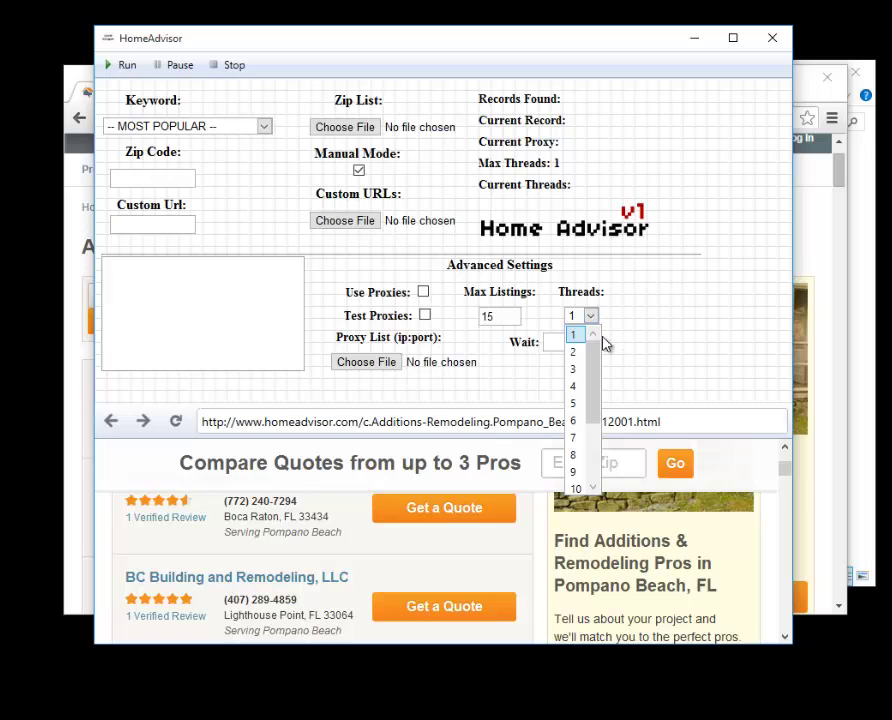
pyautogui.scroll(-1, 586, 362)
pyautogui.scroll(1, 586, 362)
pyautogui.scroll(-2, 580, 440)
pyautogui.scroll(2, 580, 436)
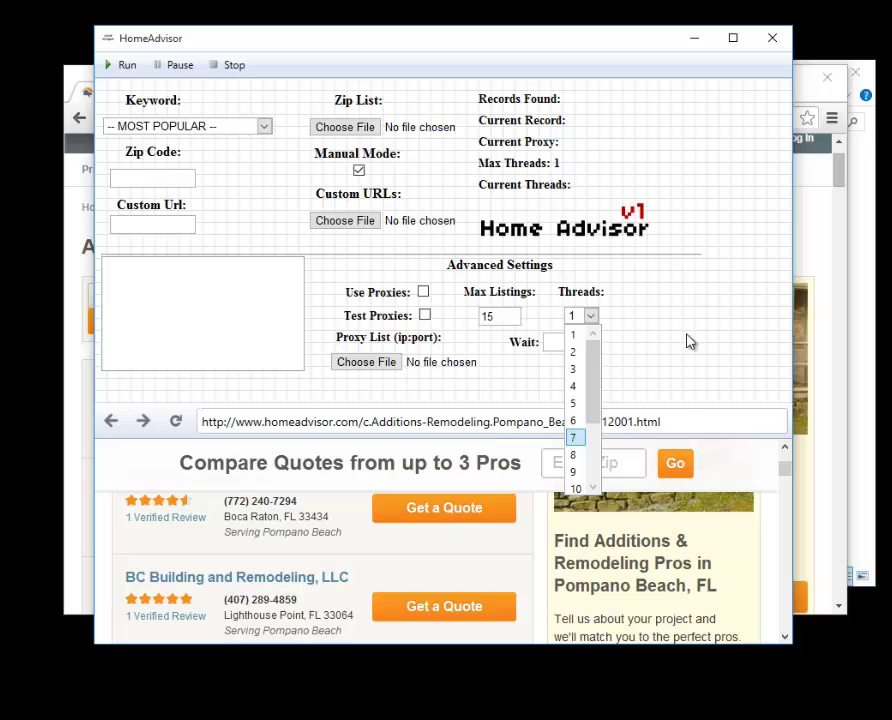
pyautogui.press('Return')
# Change the Threads setting to 2, briefly switching it to 1 and back to 2.
pyautogui.click(591, 315)
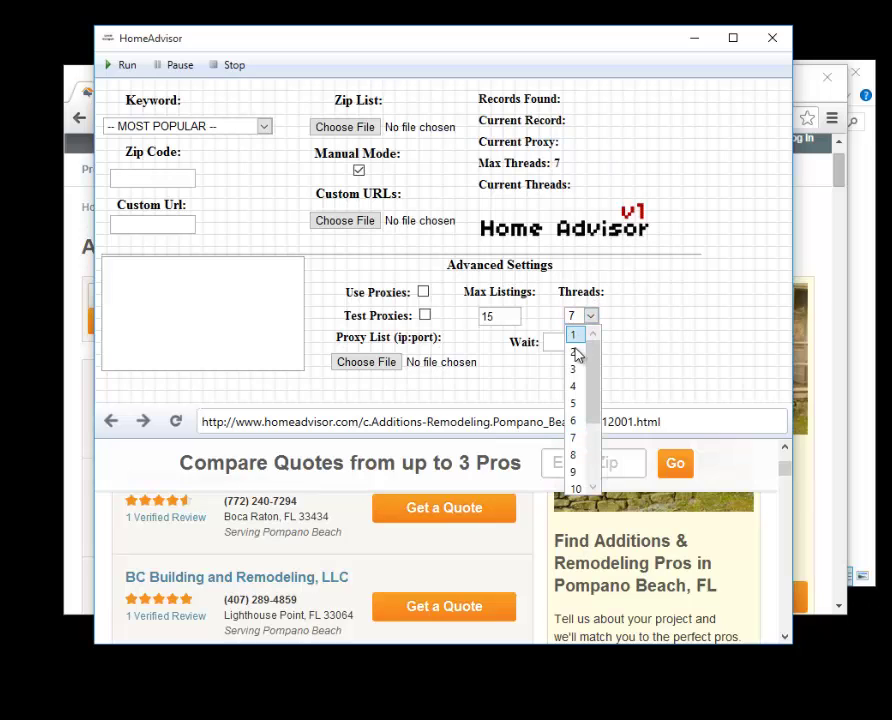
pyautogui.click(575, 352)
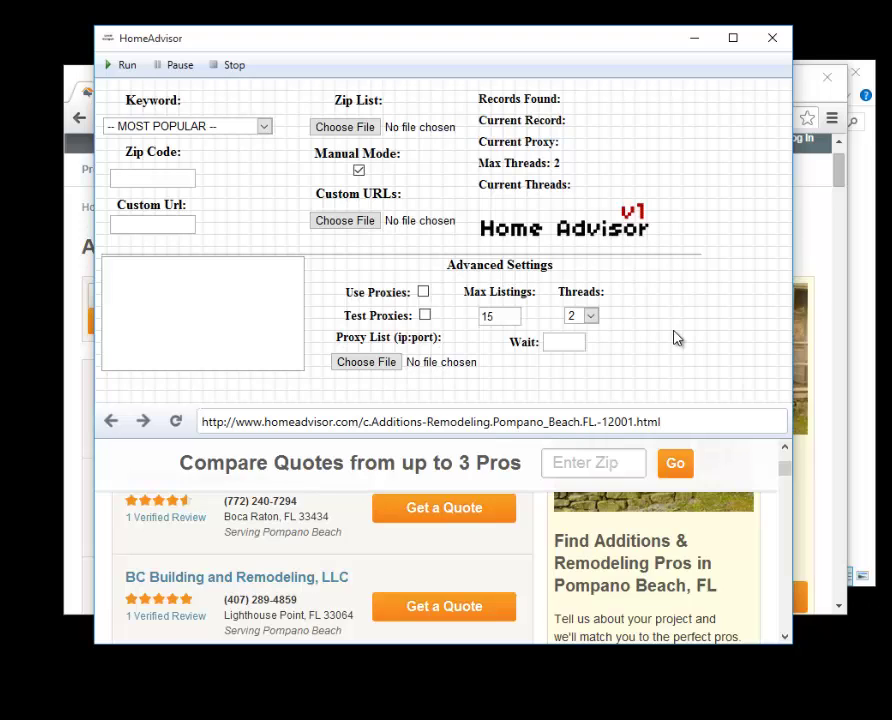
pyautogui.press('Up')
pyautogui.click(592, 317)
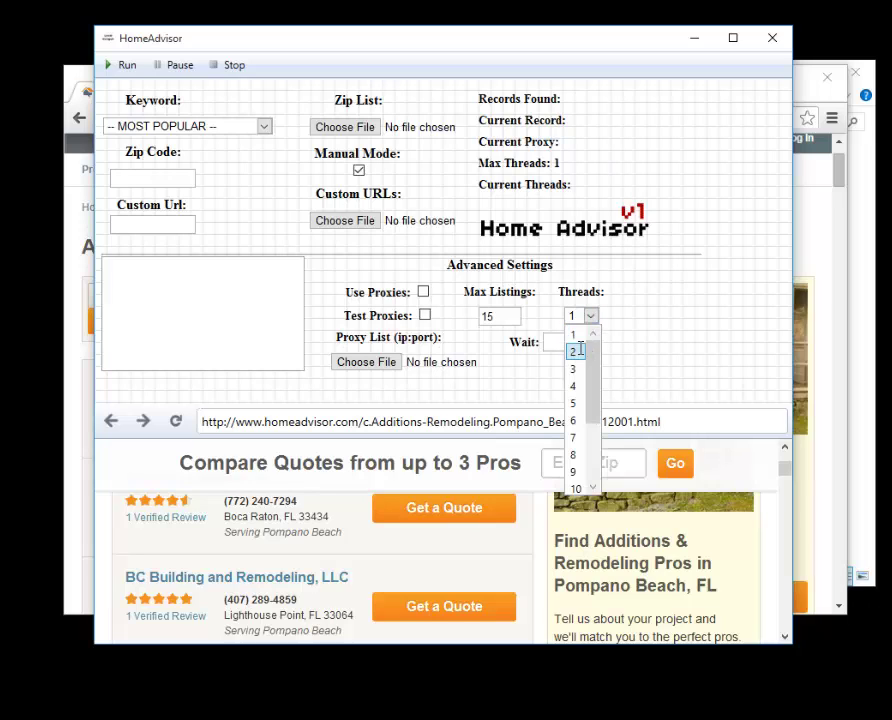
pyautogui.click(580, 349)
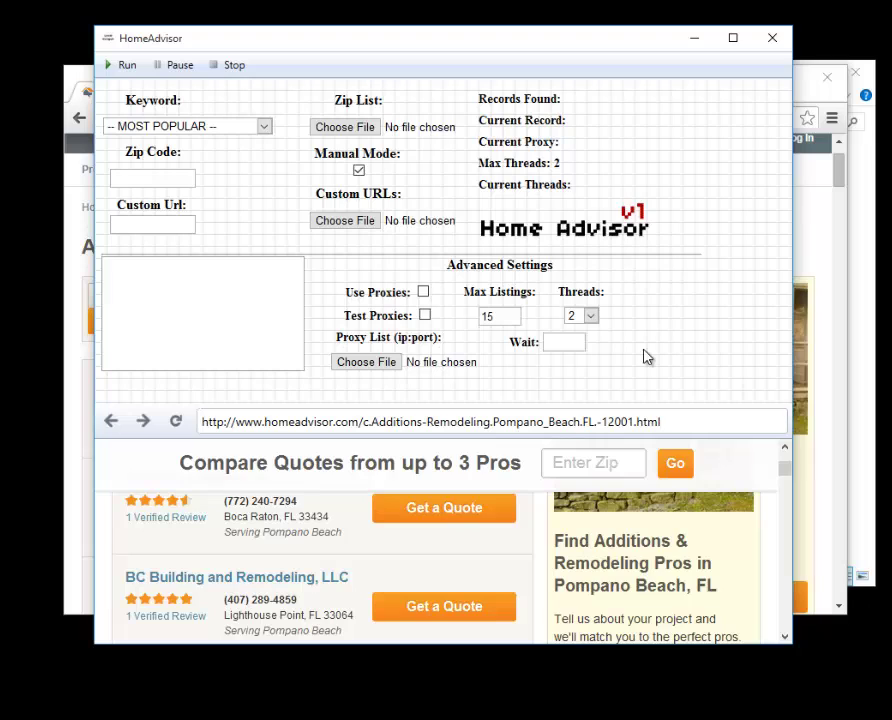
# Look through the available thread counts up to 15 and keep Threads at 2.
pyautogui.click(591, 316)
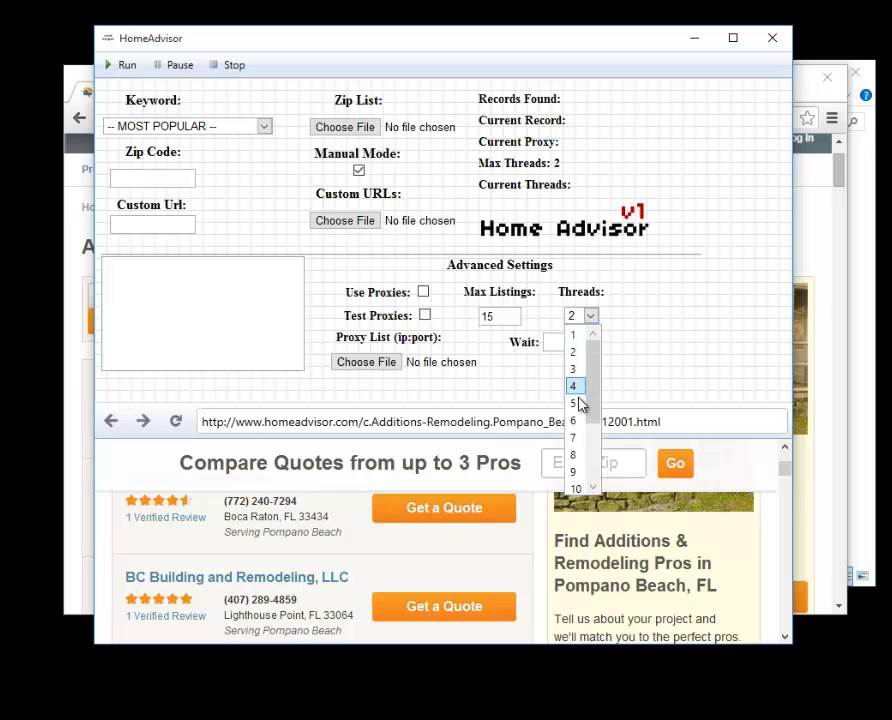
pyautogui.scroll(-1, 578, 460)
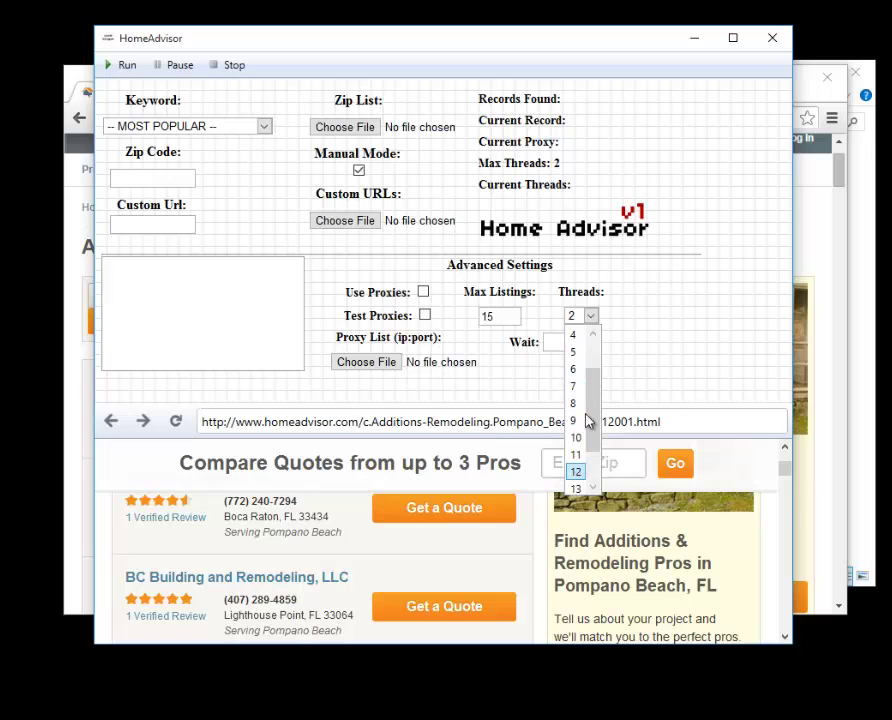
pyautogui.scroll(1, 588, 421)
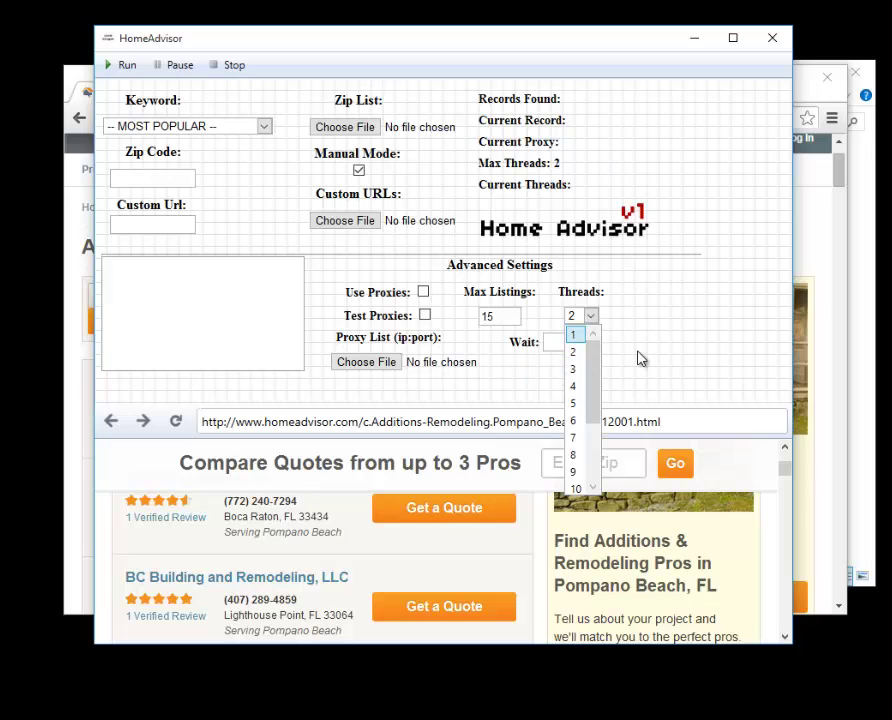
pyautogui.scroll(-2, 580, 416)
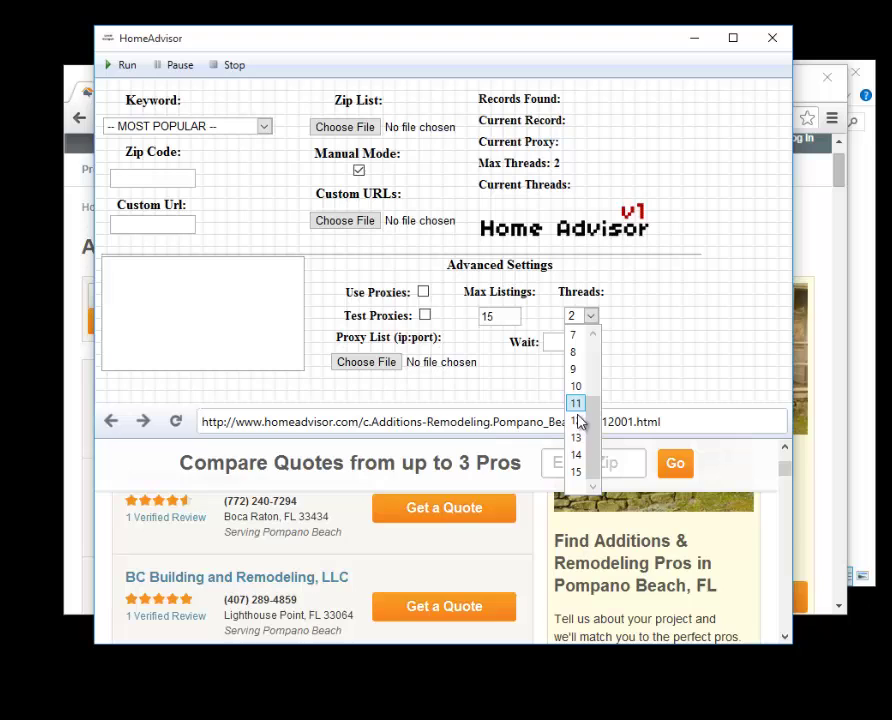
pyautogui.scroll(2, 586, 372)
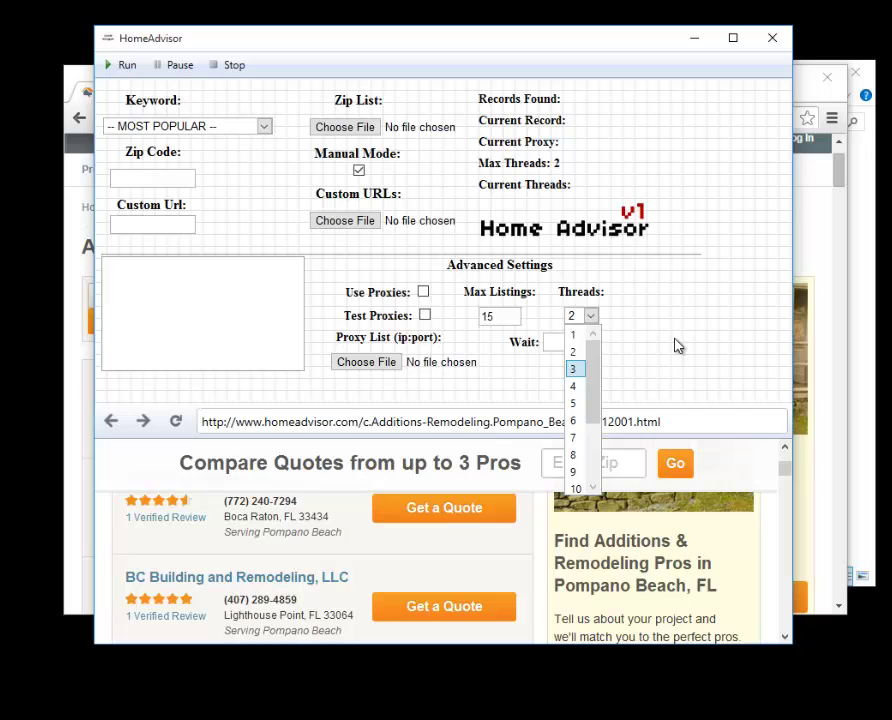
pyautogui.click(584, 351)
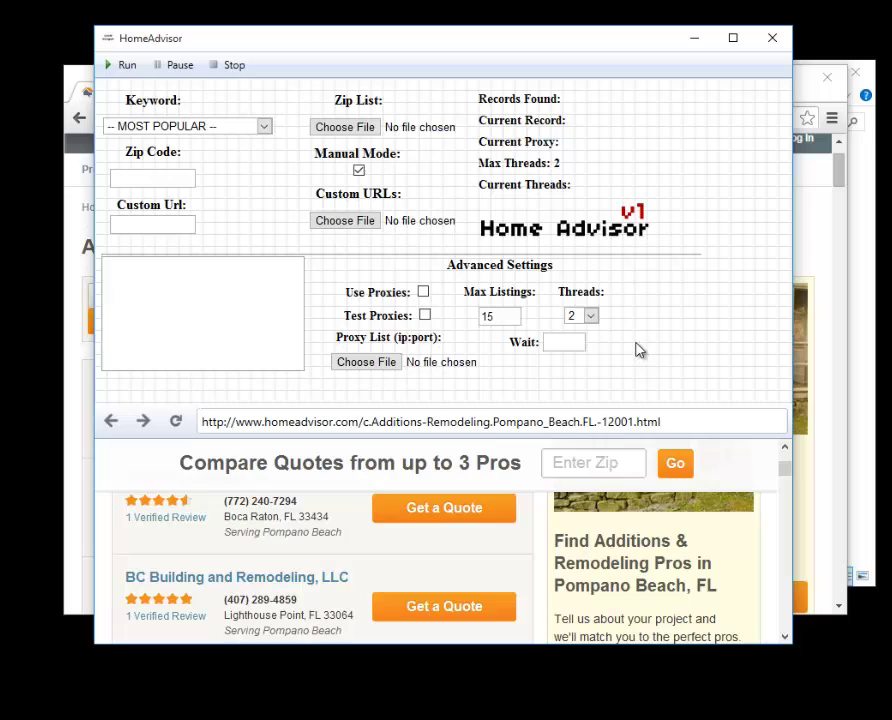
pyautogui.click(591, 316)
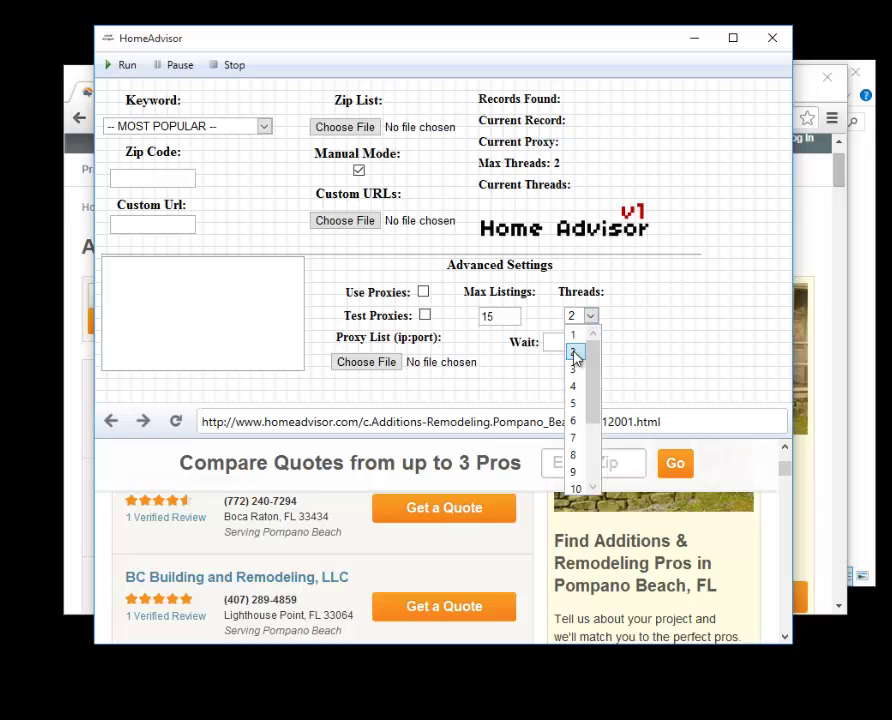
pyautogui.click(577, 353)
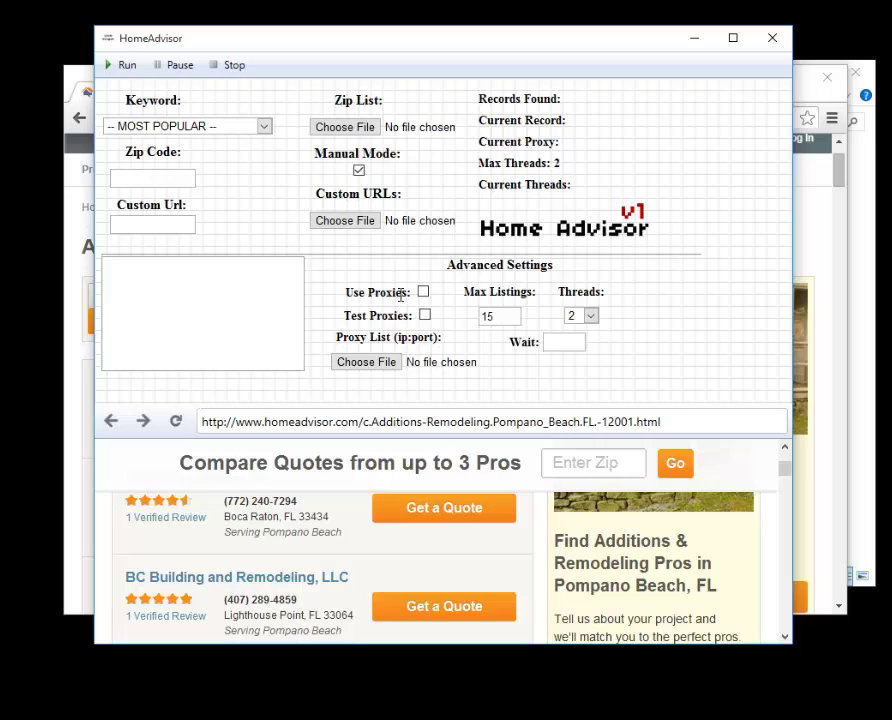
# Run the scraper in manual mode on the Pompano Beach Additions & Remodeling listings, leaving Max Listings at 15.
pyautogui.click(116, 70)
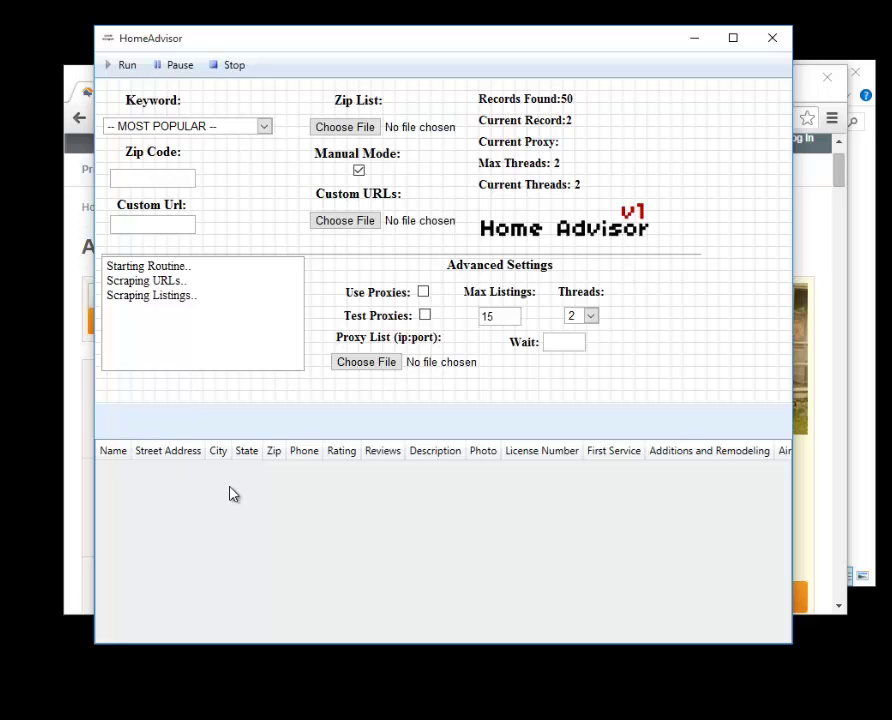
pyautogui.click(501, 318)
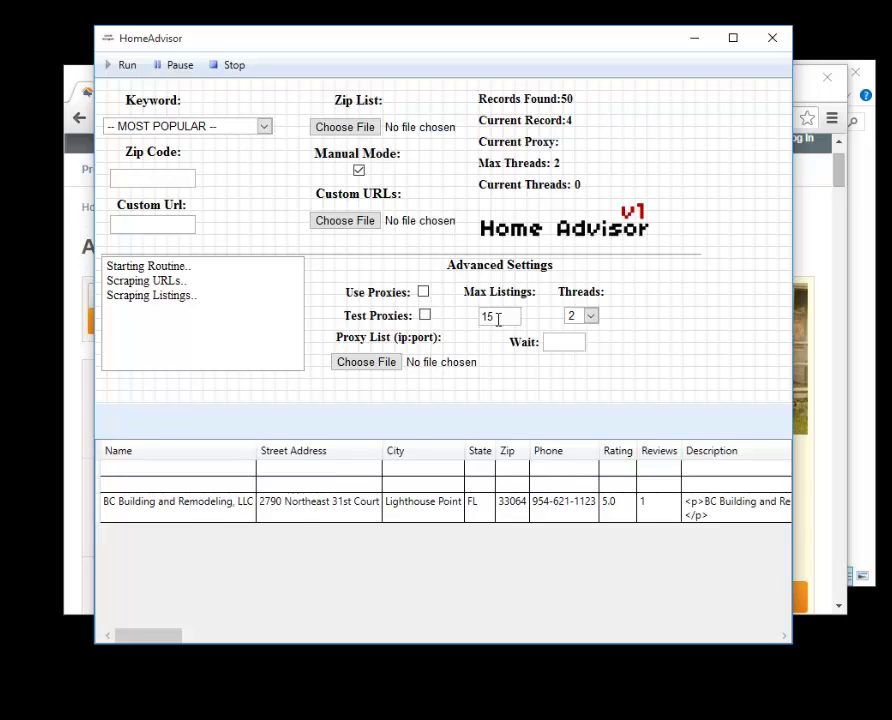
pyautogui.click(490, 316)
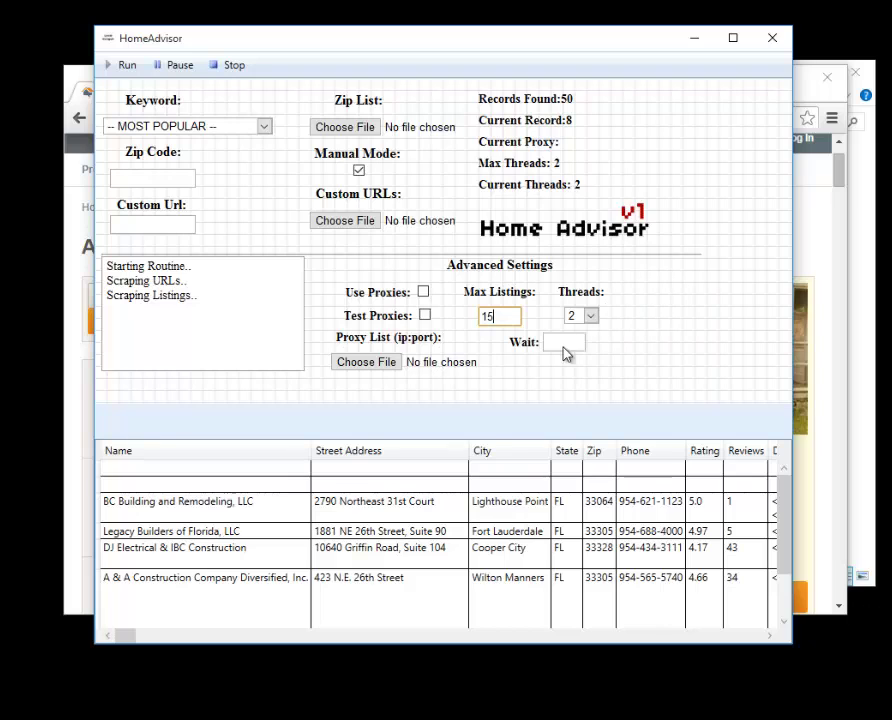
# Examine the columns of the scraped results, from Name through photo, services and reviews to the HomeAdvisor link.
pyautogui.scroll(-1, 395, 521)
pyautogui.scroll(1, 395, 521)
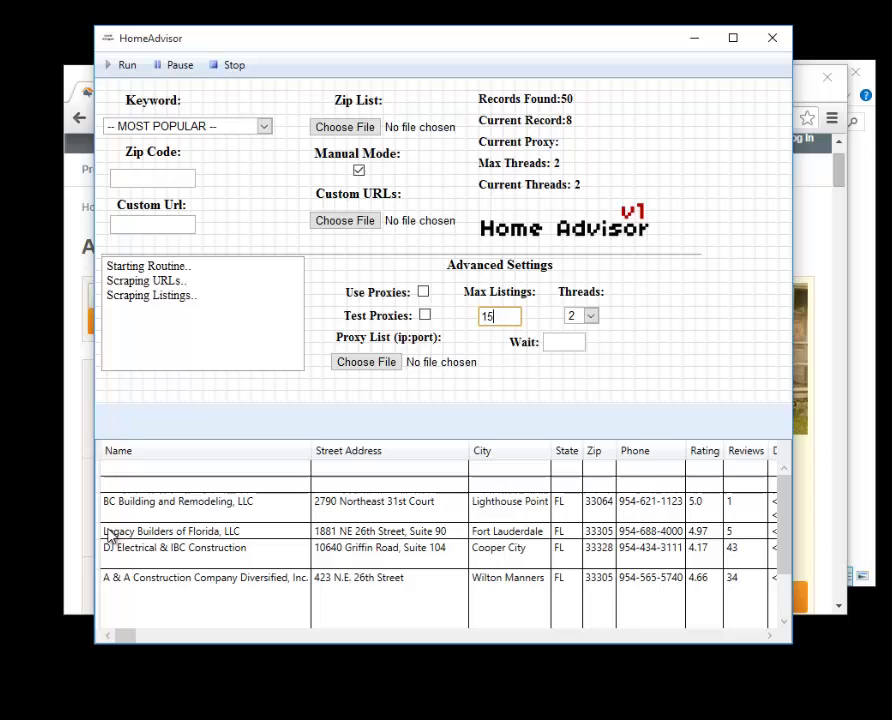
pyautogui.moveTo(123, 636); pyautogui.dragTo(283, 636)
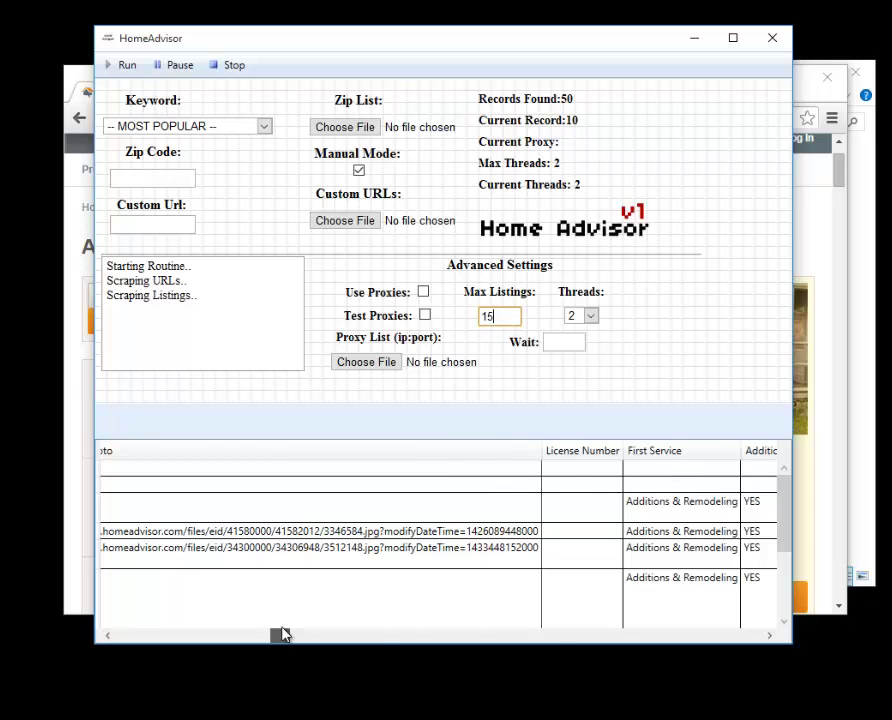
pyautogui.moveTo(283, 635); pyautogui.dragTo(747, 630)
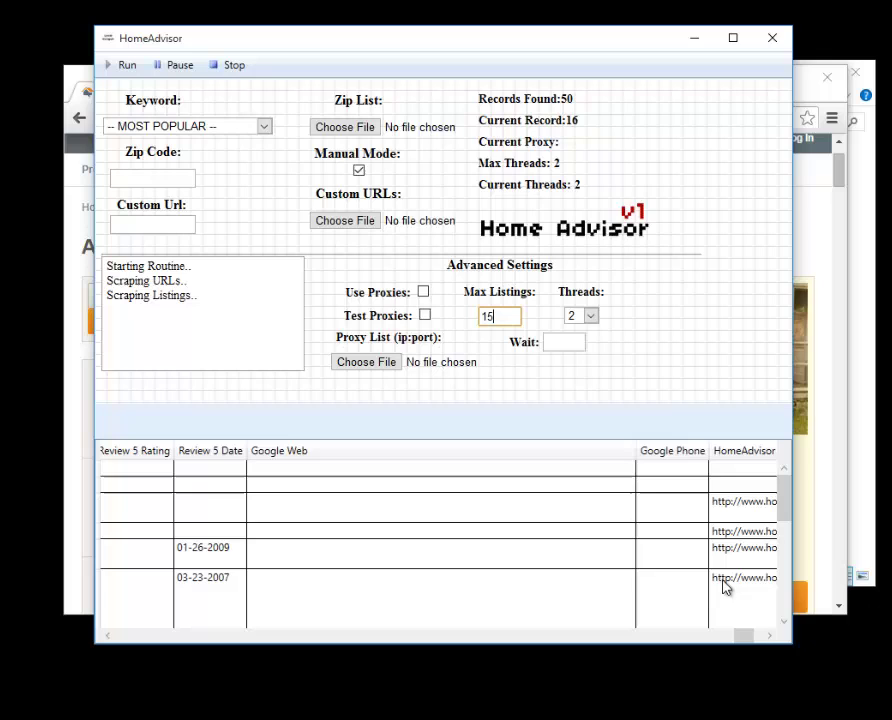
pyautogui.moveTo(743, 636); pyautogui.dragTo(747, 641)
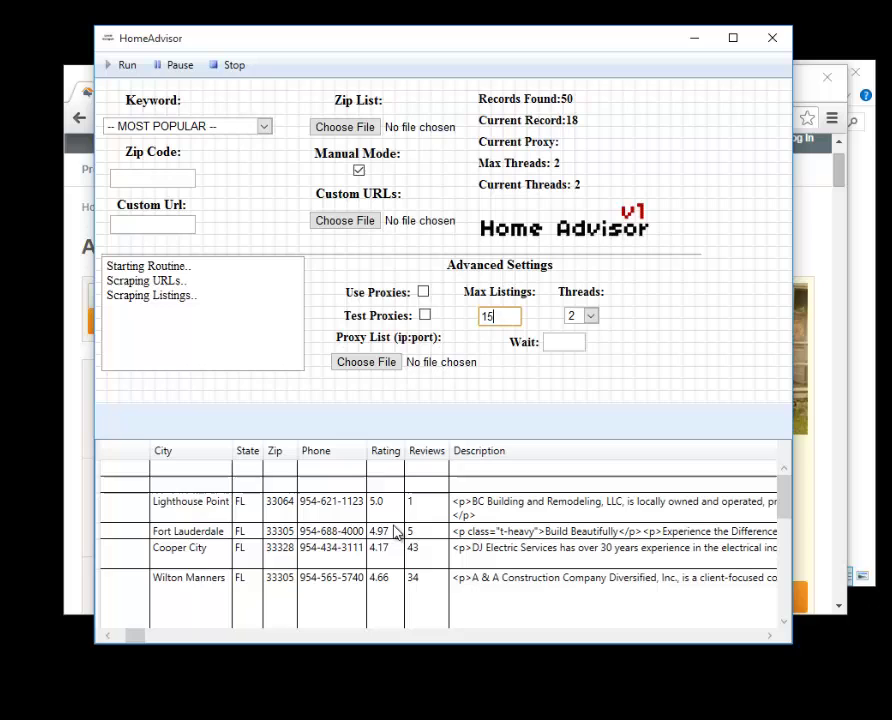
# Inspect the Legacy Builders of Florida, LLC rating, the neighbouring contact columns and the contractor rows further down the results.
pyautogui.doubleClick(396, 533)
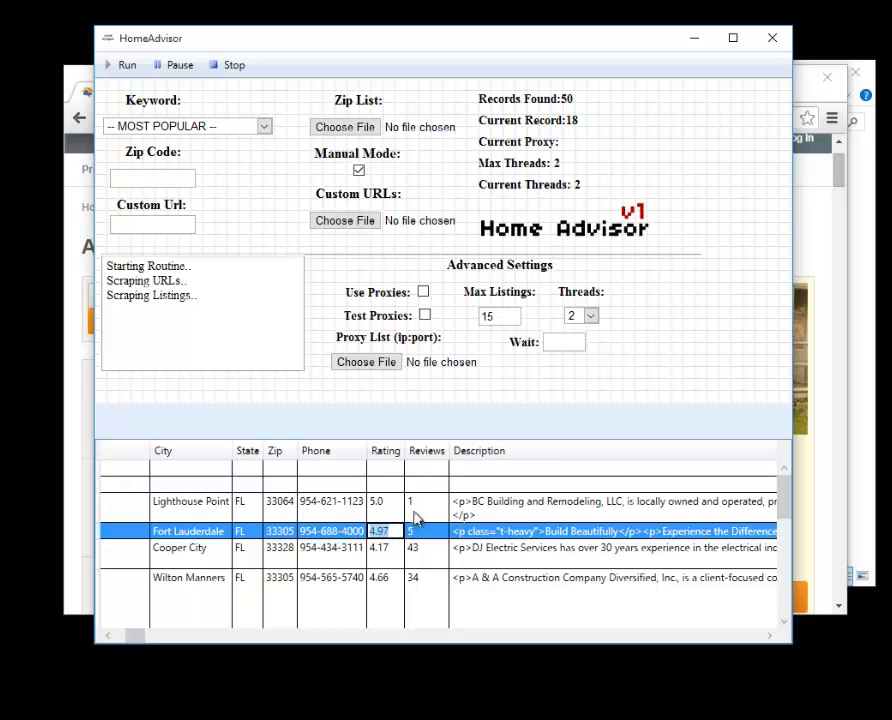
pyautogui.click(414, 516)
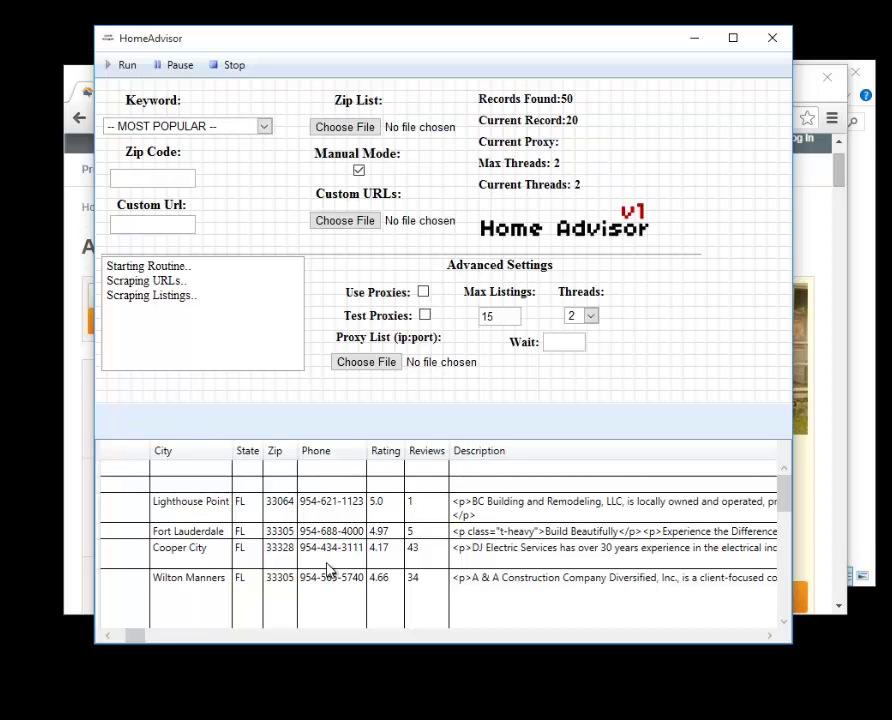
pyautogui.moveTo(136, 641); pyautogui.dragTo(126, 641)
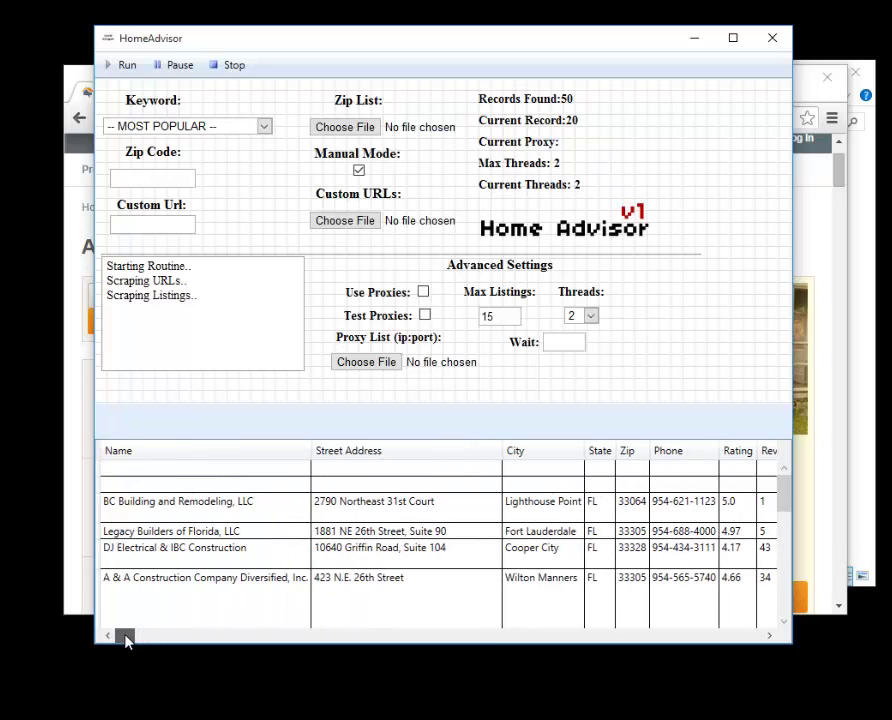
pyautogui.moveTo(127, 641); pyautogui.dragTo(88, 634)
pyautogui.moveTo(131, 638); pyautogui.dragTo(170, 640)
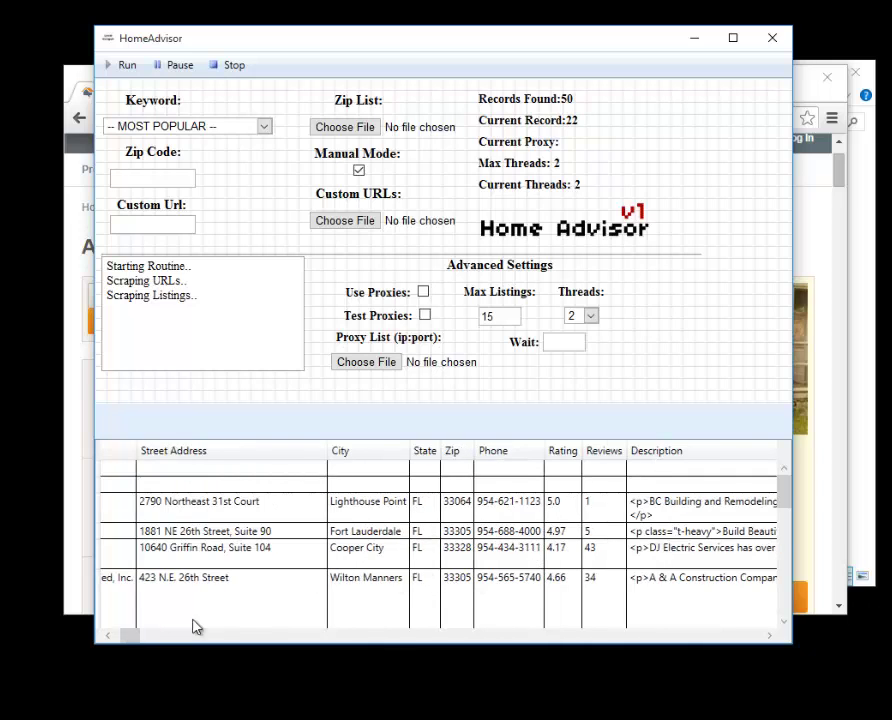
pyautogui.moveTo(137, 640)
pyautogui.mouseDown()
pyautogui.moveTo(155, 641)
pyautogui.moveTo(121, 640)
pyautogui.mouseUp()
pyautogui.scroll(-6, 325, 560)
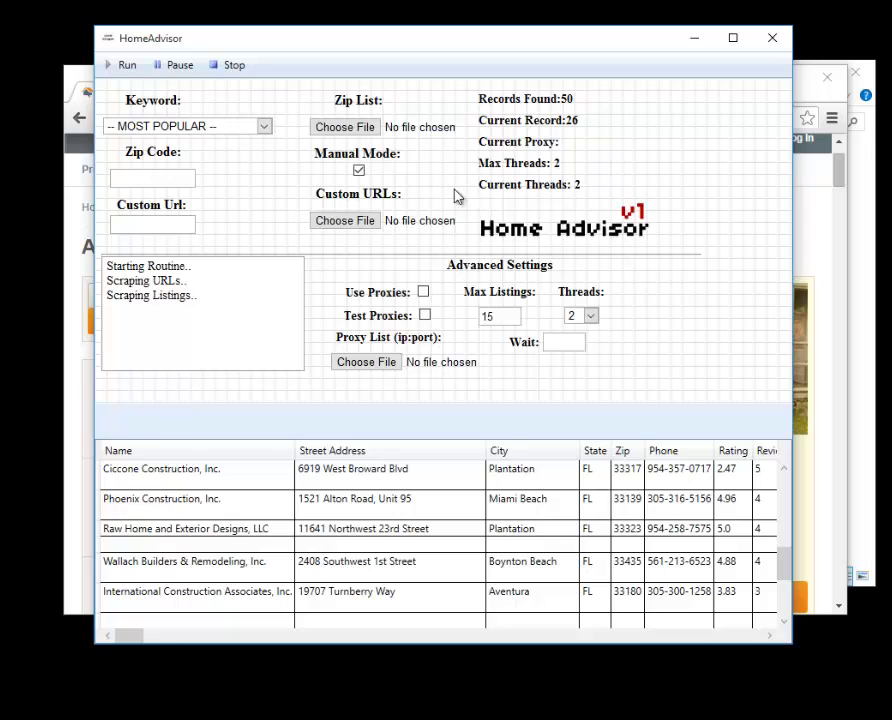
# Stop the scraping run and minimize the scraper window.
pyautogui.click(232, 66)
pyautogui.click(697, 40)
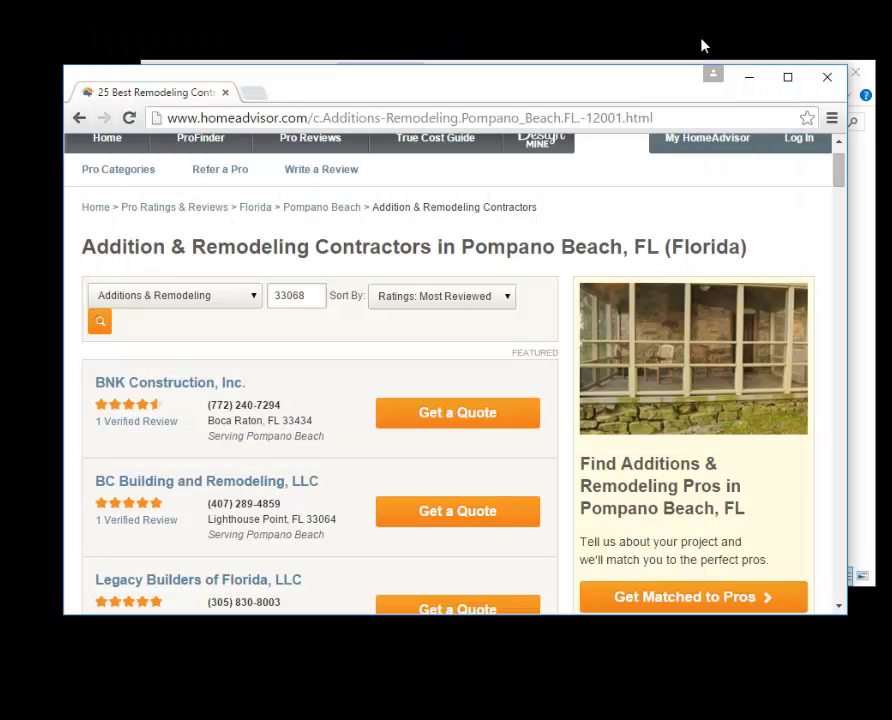
# Switch to the Other Record folder in File Explorer, select the homeAdvisor-manualUrl CSV file and move the folder window lower.
pyautogui.click(864, 229)
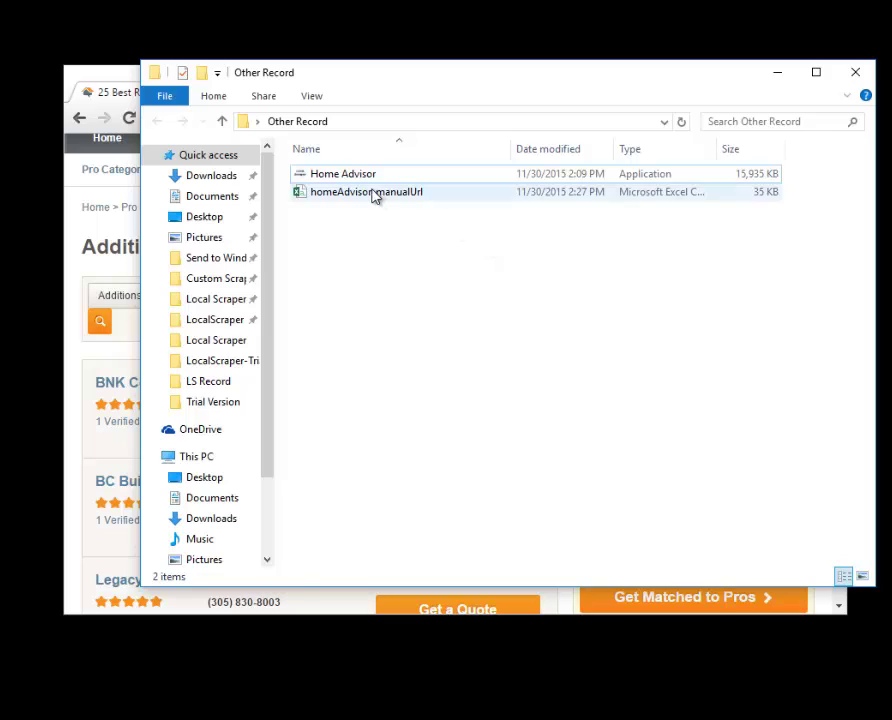
pyautogui.click(320, 197)
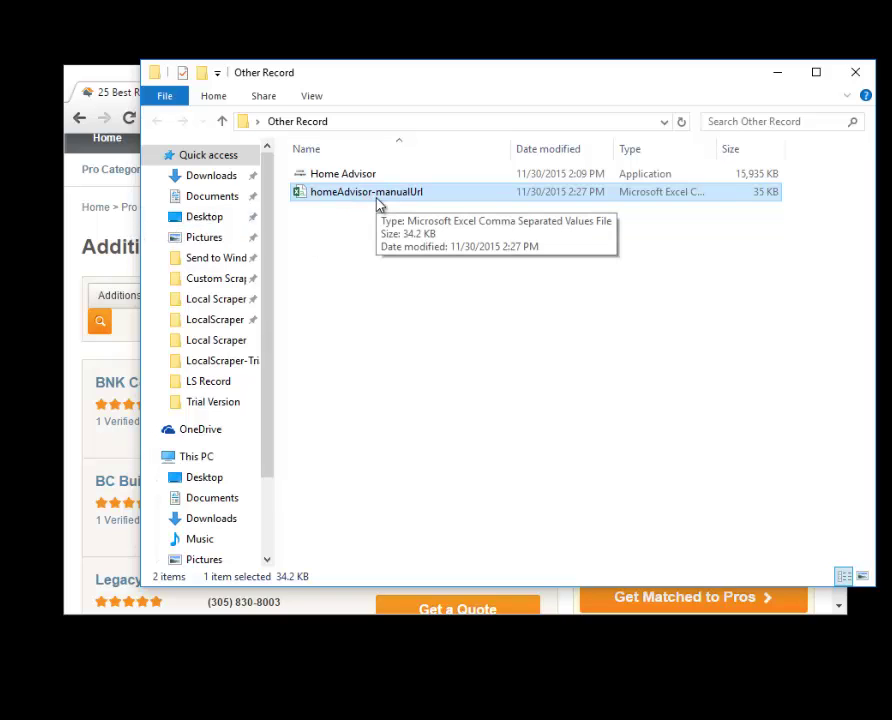
pyautogui.moveTo(382, 80); pyautogui.dragTo(373, 189)
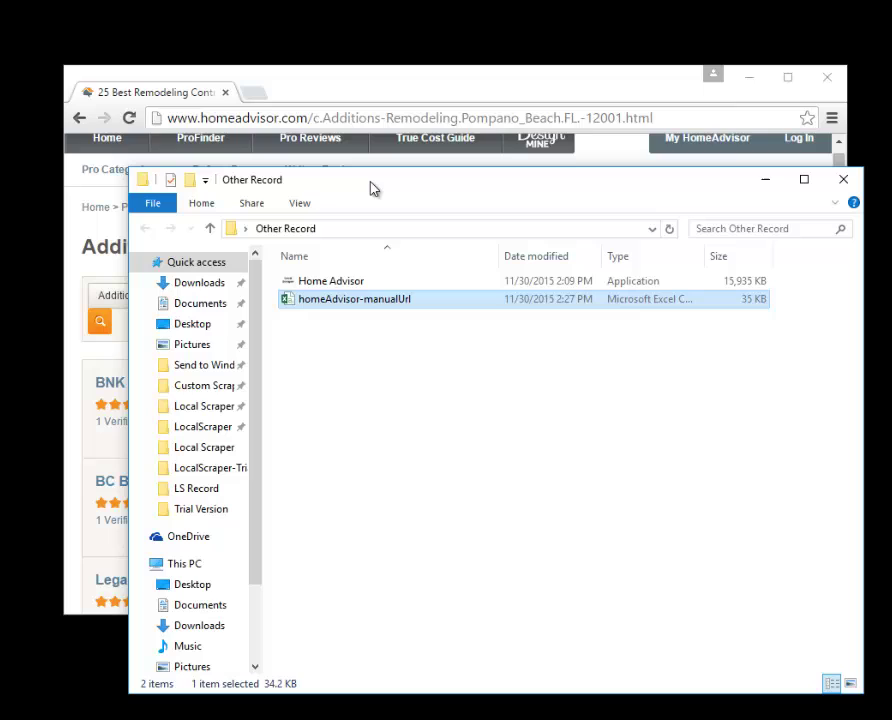
# Open the homeAdvisor-manualUrl CSV file in Excel and inspect the BC Building and Remodeling, LLC row from name through description.
pyautogui.doubleClick(318, 306)
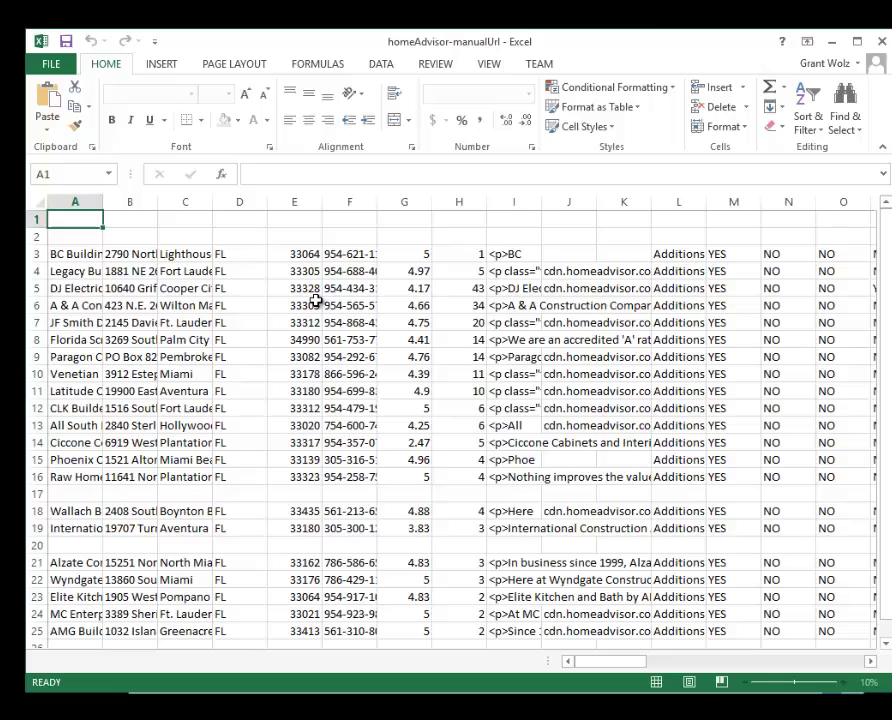
pyautogui.moveTo(350, 43); pyautogui.dragTo(344, 28)
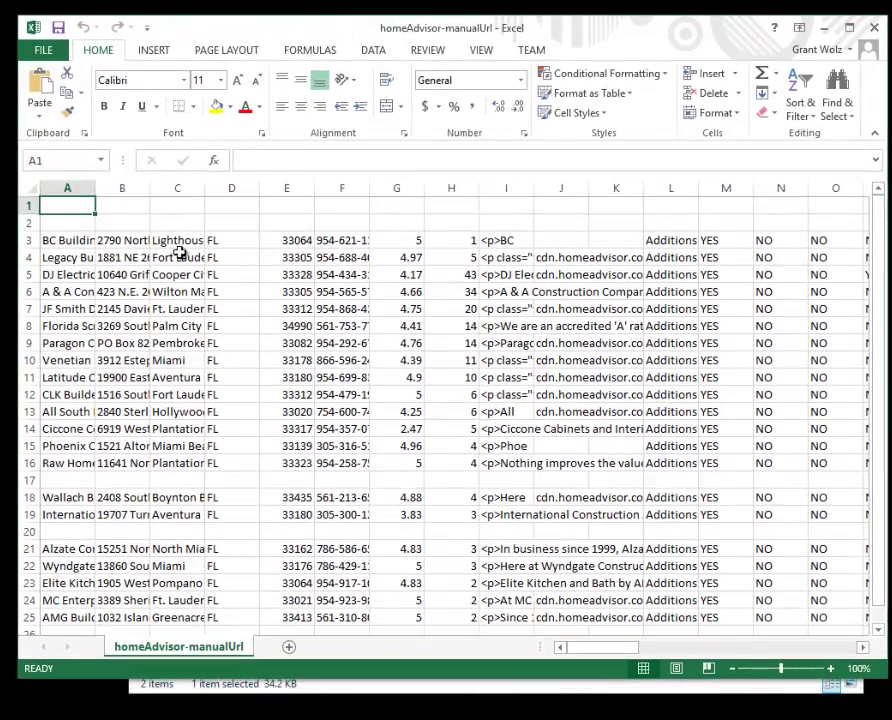
pyautogui.click(52, 241)
pyautogui.click(135, 241)
pyautogui.press('Right')
pyautogui.press('Right')
pyautogui.press('Right')
pyautogui.press('Right')
pyautogui.press('Right')
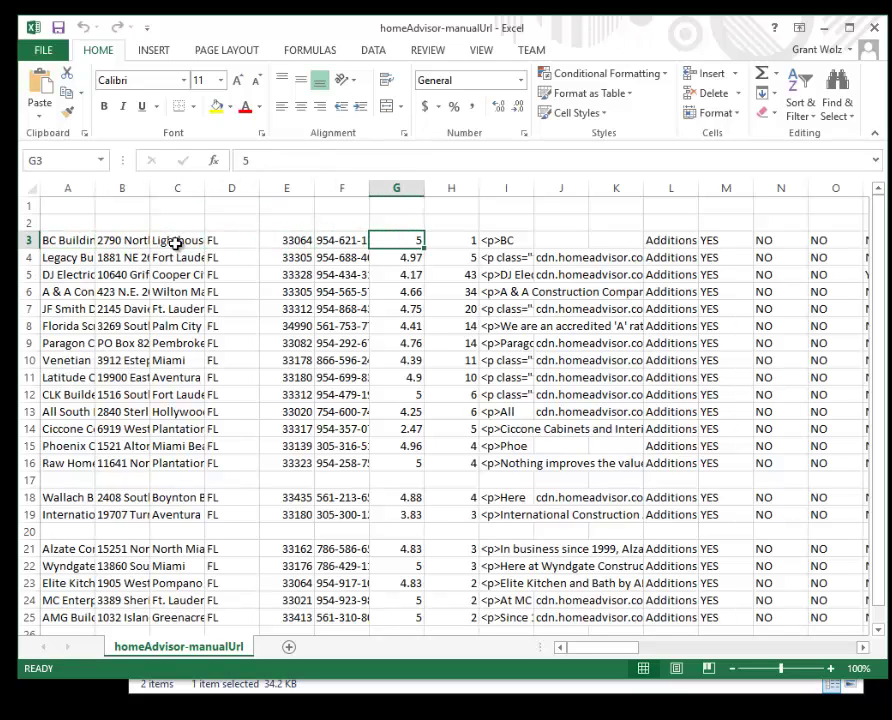
pyautogui.click(505, 238)
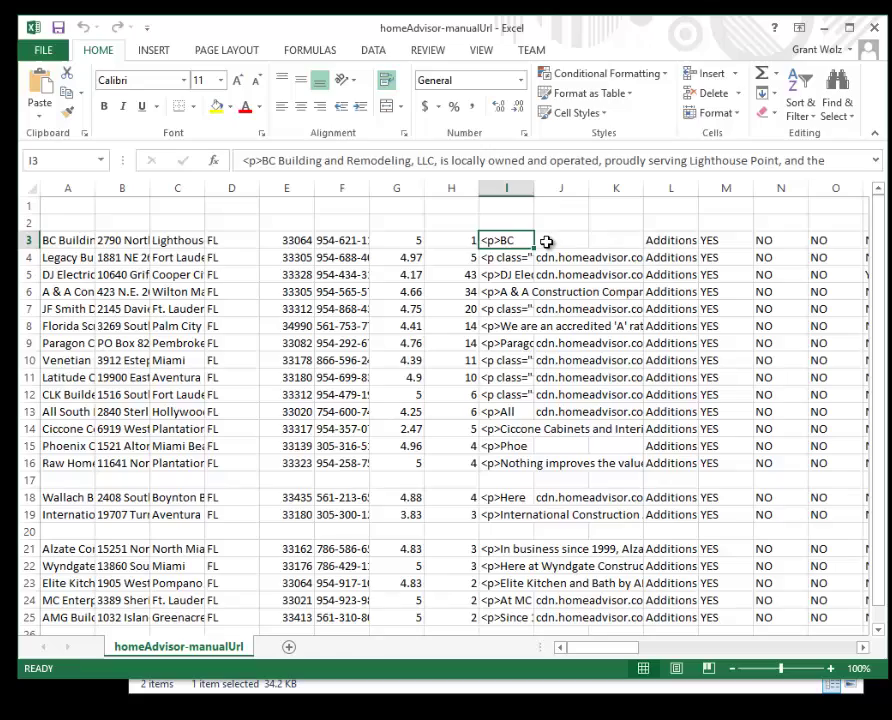
# Examine the service columns of the BC Building and Remodeling, LLC row, return to its name cell and close the workbook.
pyautogui.press('Right')
pyautogui.press('Right')
pyautogui.press('Right')
pyautogui.press('Right')
pyautogui.press('Right')
pyautogui.press('Right')
pyautogui.press('Right')
pyautogui.press('Right')
pyautogui.press('Right')
pyautogui.press('Right')
pyautogui.press('Right')
pyautogui.press('Right')
pyautogui.press('Right')
pyautogui.press('Right')
pyautogui.press('Right')
pyautogui.press('Right')
pyautogui.press('Right')
pyautogui.press('Right')
pyautogui.press('Right')
pyautogui.press('Right')
pyautogui.press('Right')
pyautogui.press('Right')
pyautogui.press('Right')
pyautogui.press('Right')
pyautogui.press('Right')
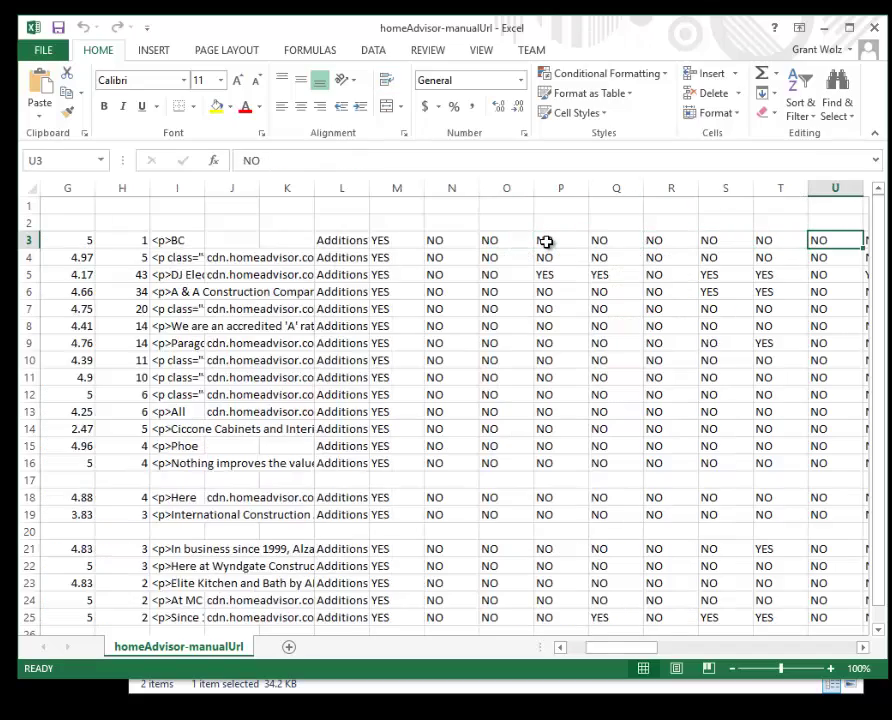
pyautogui.press('Left')
pyautogui.press('Left')
pyautogui.press('Left')
pyautogui.press('Left')
pyautogui.press('Left')
pyautogui.press('Left')
pyautogui.press('Left')
pyautogui.press('Left')
pyautogui.press('Left')
pyautogui.press('Left')
pyautogui.press('Left')
pyautogui.press('Left')
pyautogui.press('Left')
pyautogui.press('Left')
pyautogui.press('Left')
pyautogui.press('Left')
pyautogui.press('Left')
pyautogui.press('Left')
pyautogui.press('Left')
pyautogui.press('Left')
pyautogui.press('Left')
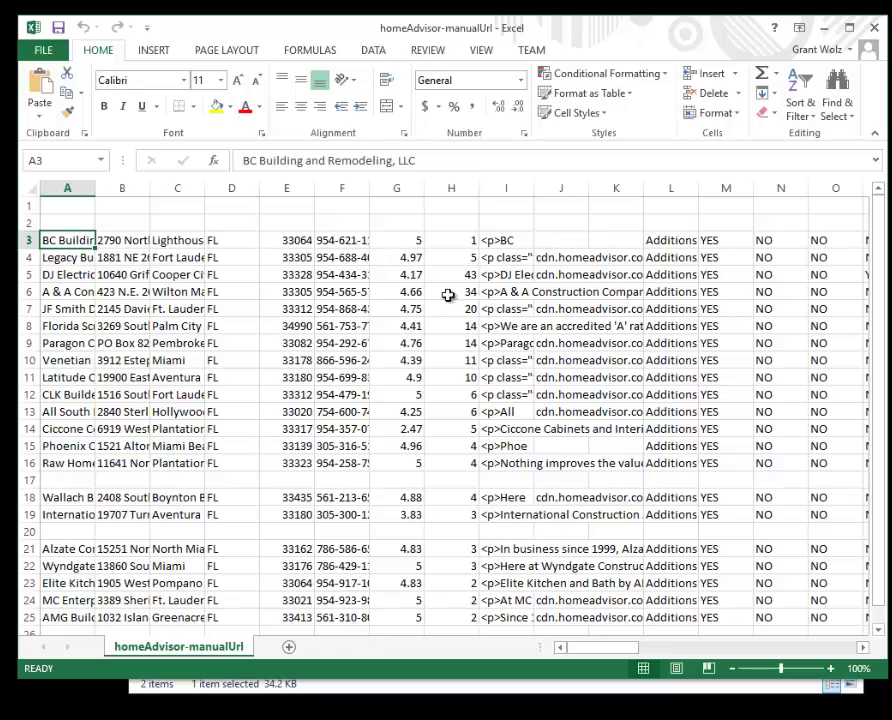
pyautogui.scroll(-3, 352, 354)
pyautogui.scroll(3, 352, 350)
pyautogui.click(870, 33)
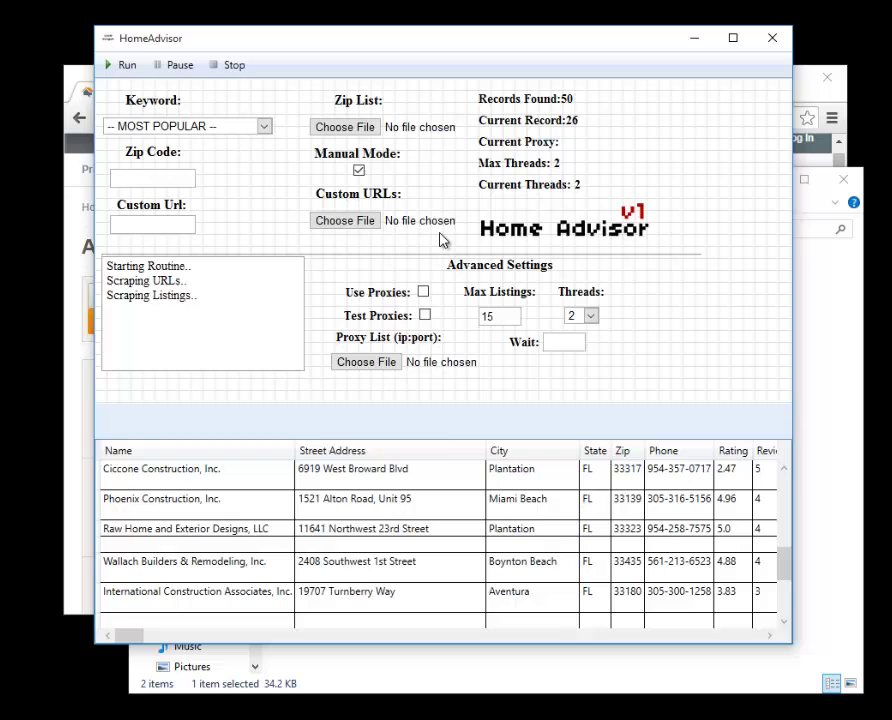
# Turn off Manual Mode in the HomeAdvisor scraper and set the keyword to Air Conditioning.
pyautogui.click(359, 170)
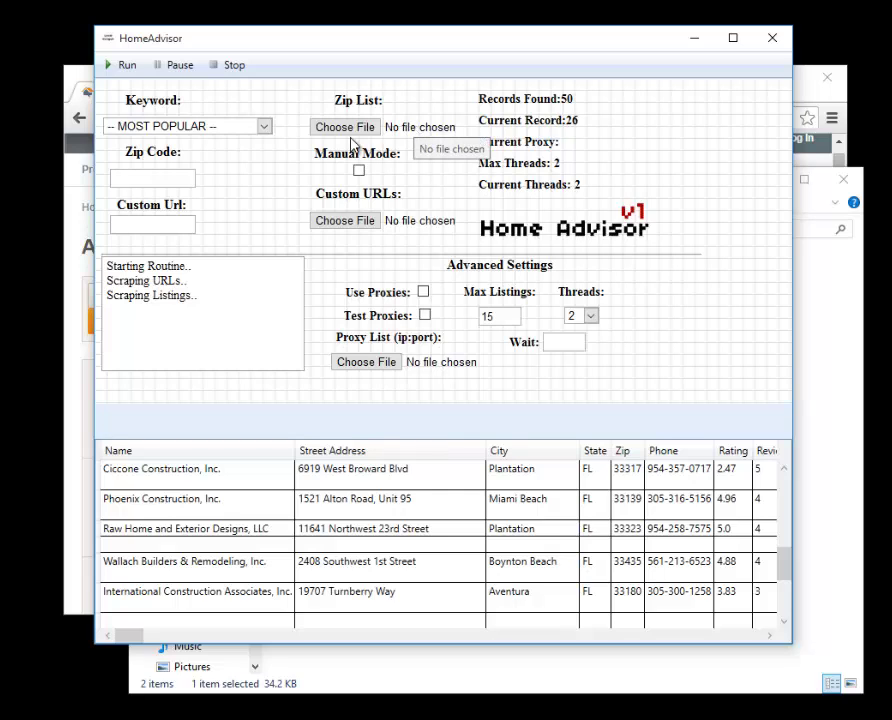
pyautogui.click(263, 127)
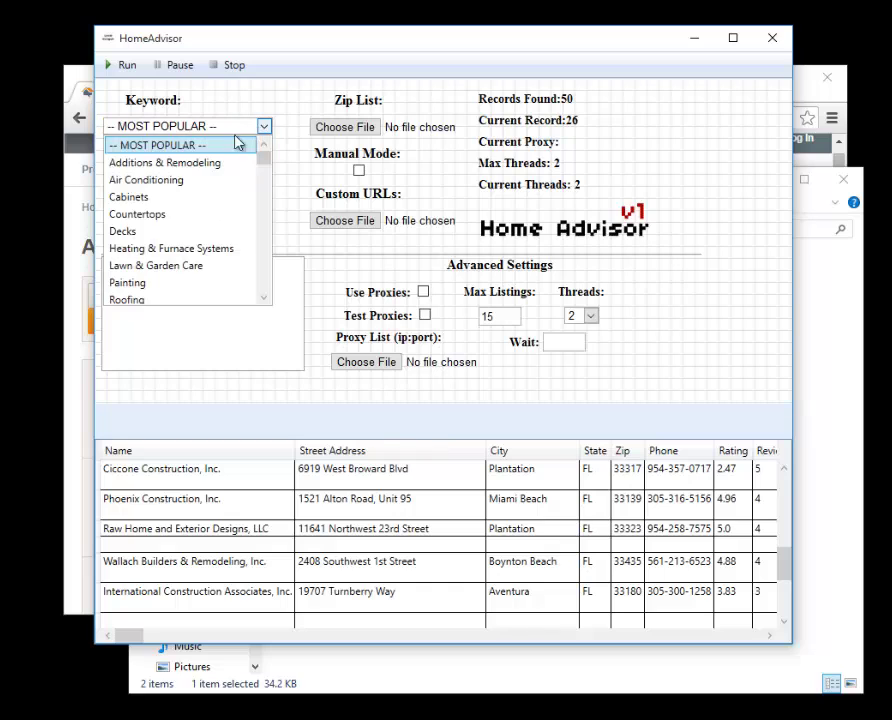
pyautogui.press('Escape')
pyautogui.press('Down')
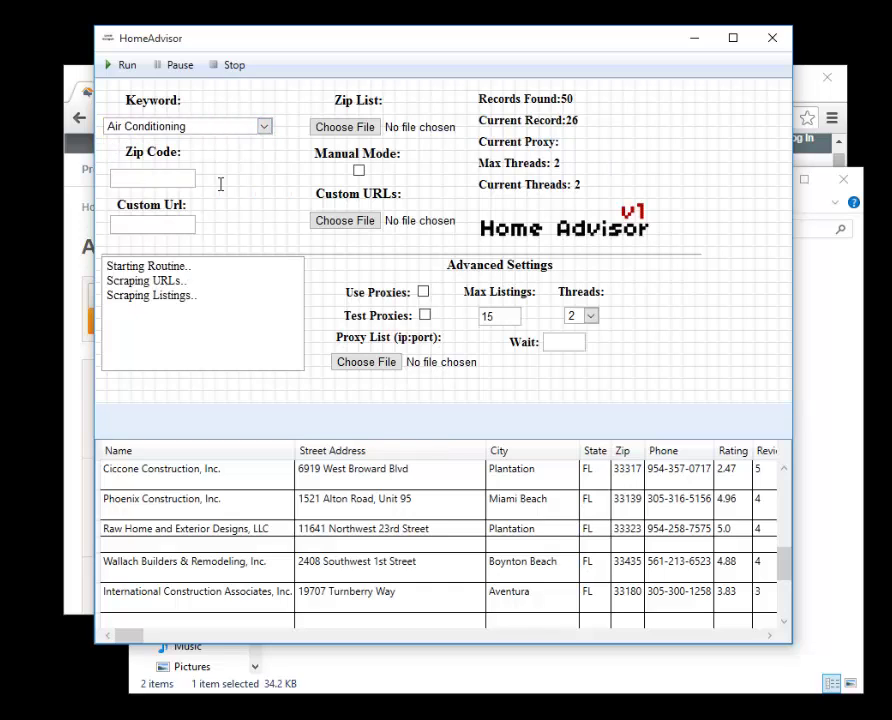
# Try the example zip codes 30040 and 90120, clear the Zip Code field and reselect Air Conditioning as the keyword.
pyautogui.click(165, 178)
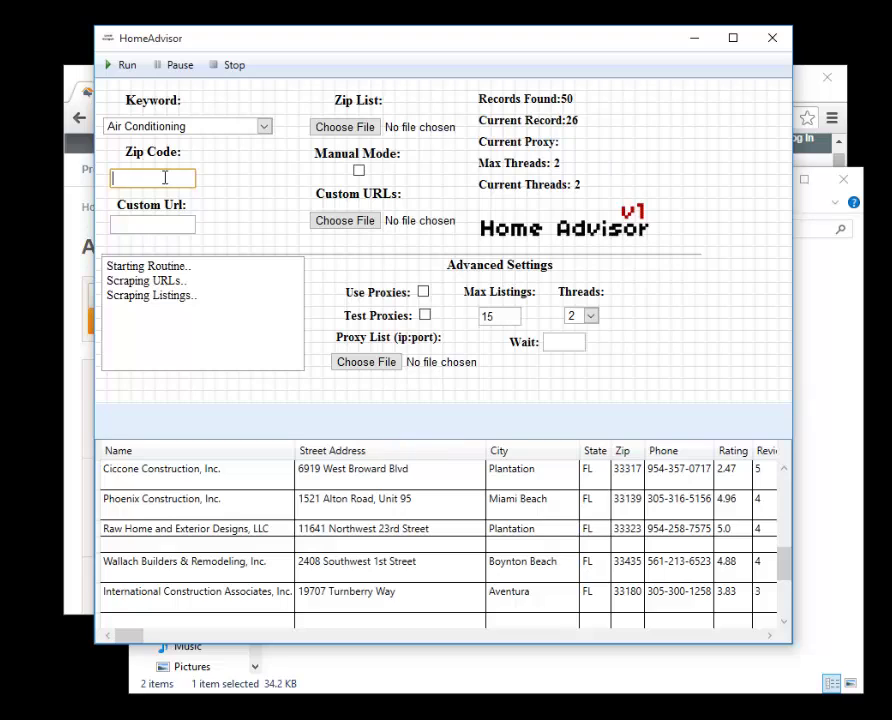
pyautogui.write('30040')
pyautogui.press('BackSpace')
pyautogui.press('BackSpace')
pyautogui.press('BackSpace')
pyautogui.write('90120')
pyautogui.press('BackSpace')
pyautogui.press('BackSpace')
pyautogui.press('BackSpace')
pyautogui.press('BackSpace')
pyautogui.click(235, 128)
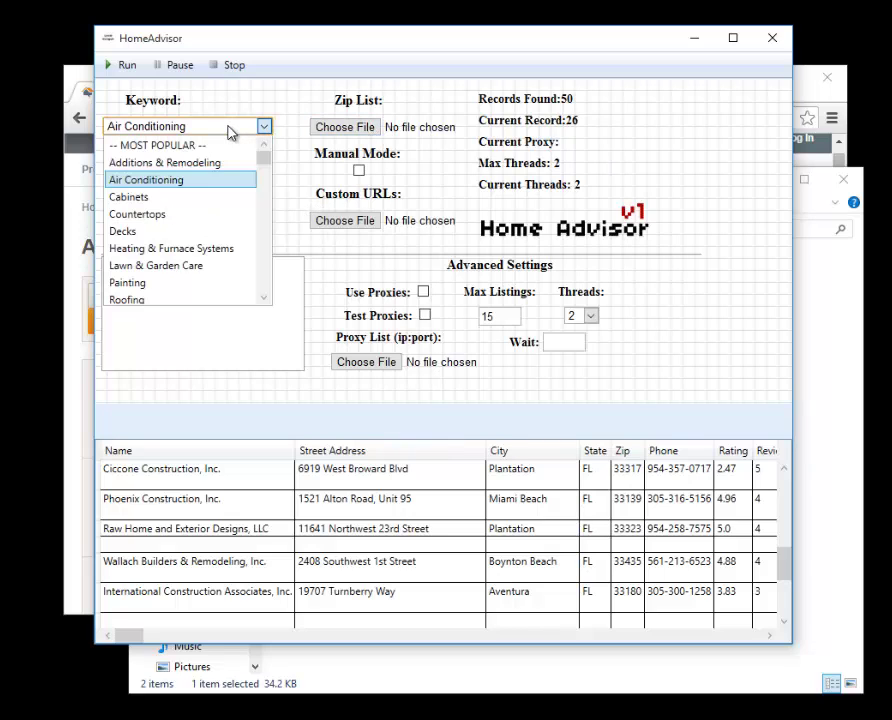
pyautogui.click(170, 181)
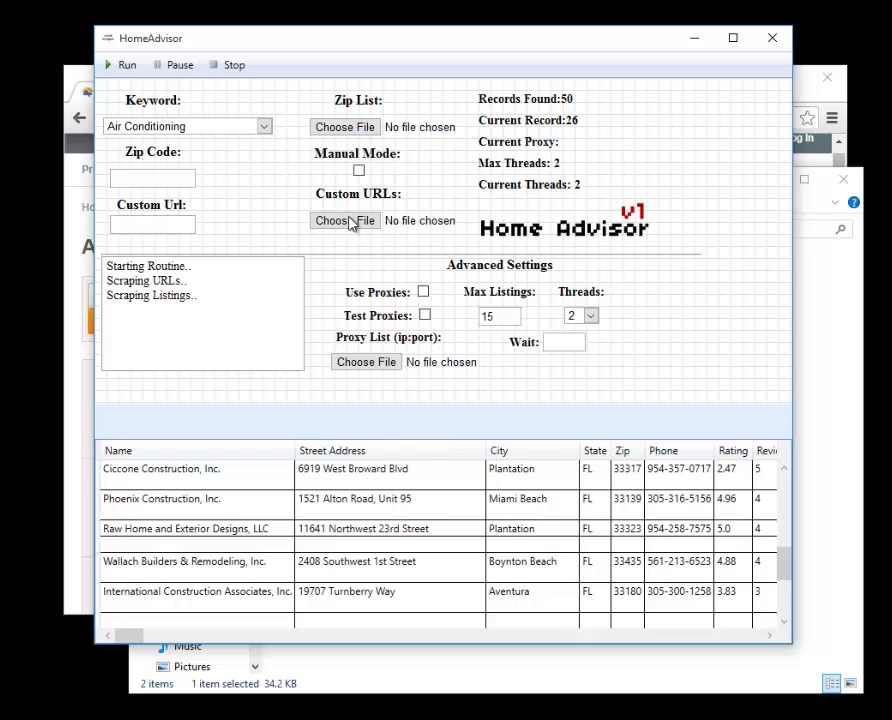
pyautogui.click(78, 234)
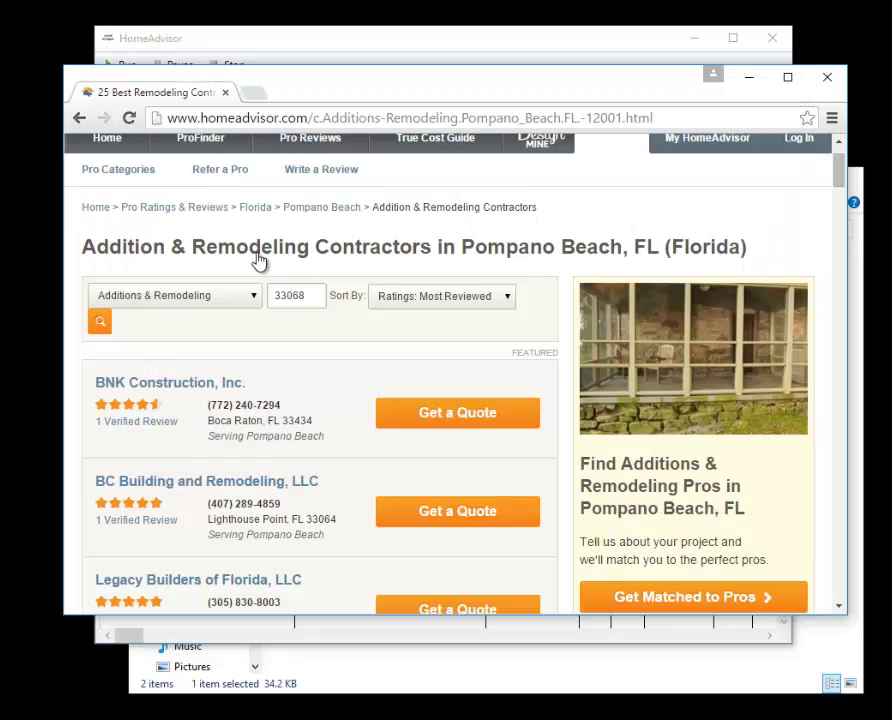
pyautogui.click(415, 55)
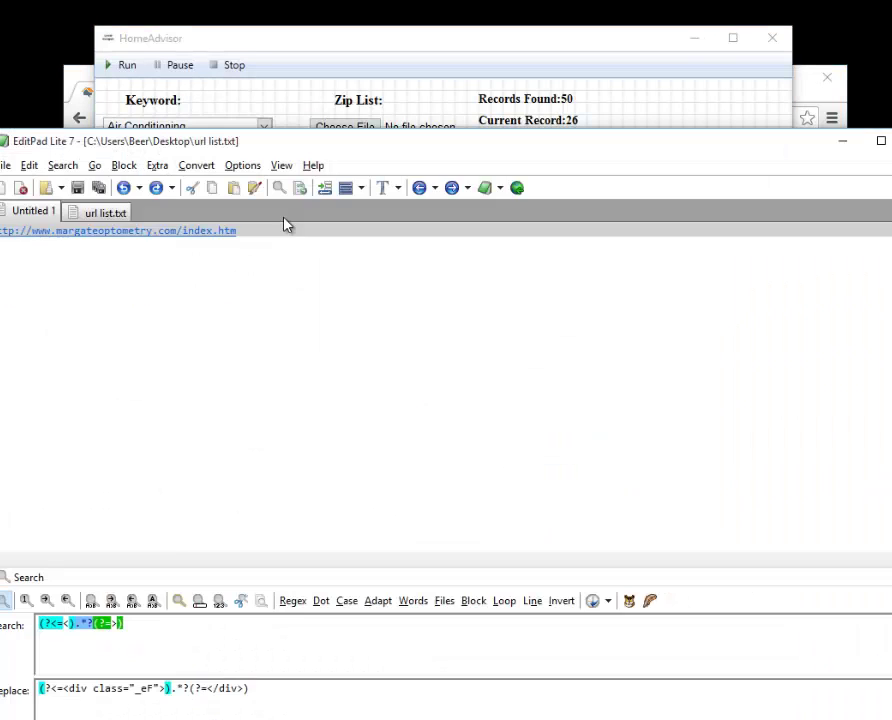
pyautogui.hotkey('ctrl', 'a')
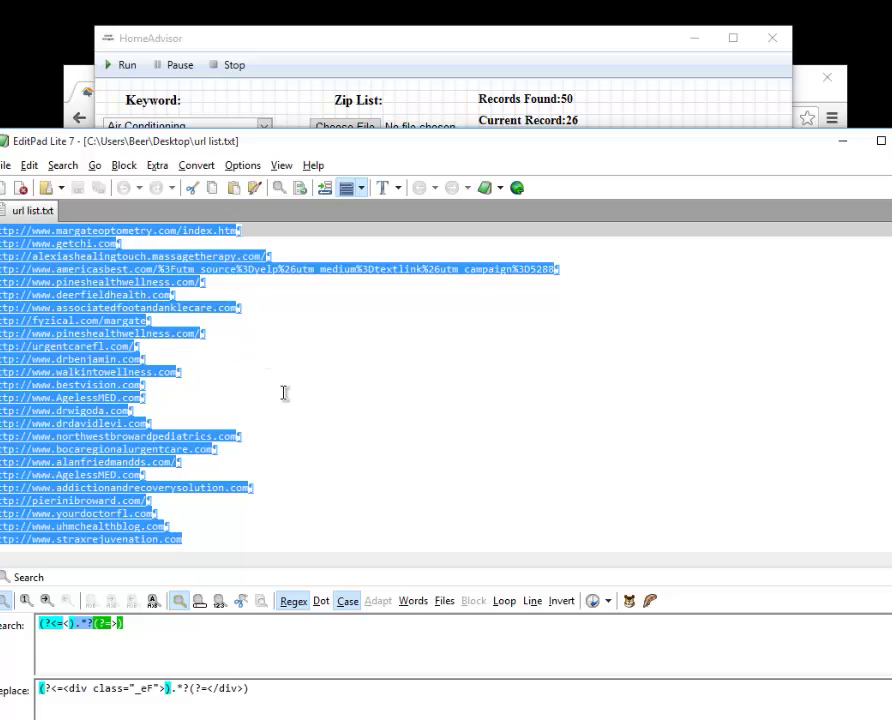
pyautogui.press('Delete')
pyautogui.write('http://www.homeadvisor.com/c.Additions-Remodeling.Pompano_Beach.FL.-12001.html')
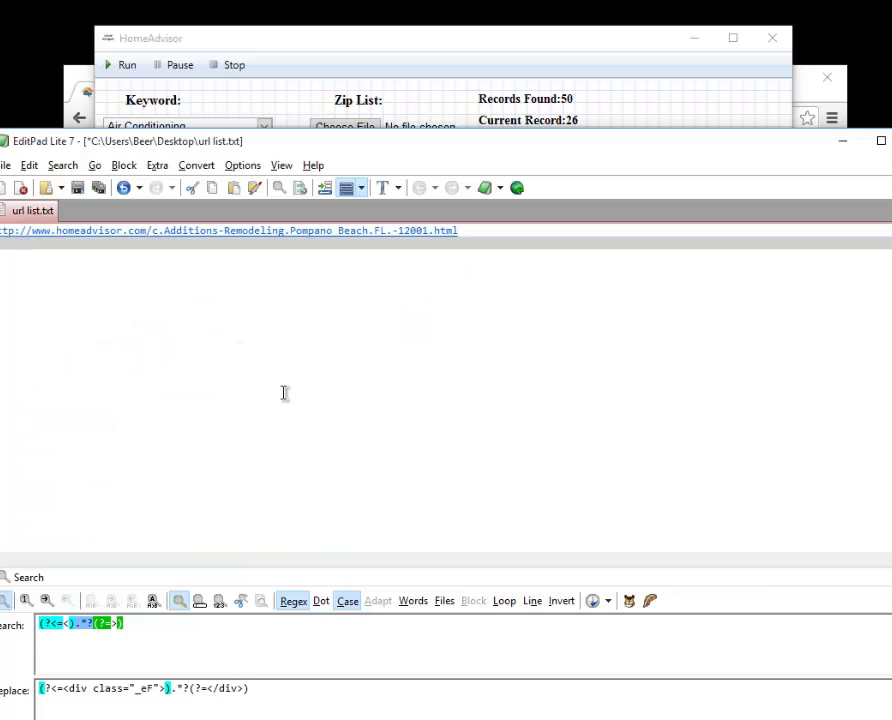
pyautogui.press('Return')
pyautogui.write('http://www.homeadvisor.com/c.Additions-Remodeling.Pompano_Beach.FL.-12001.html')
pyautogui.press('Return')
pyautogui.hotkey('ctrl', 'v')
pyautogui.press('Return')
pyautogui.hotkey('ctrl', 'v')
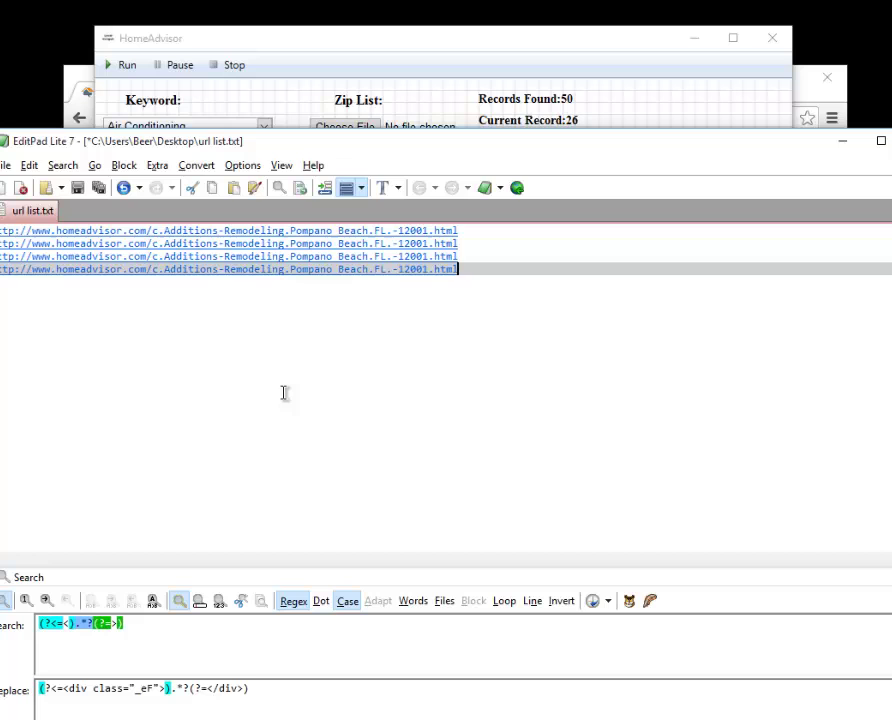
# Return to the HomeAdvisor scraper, minimize EditPad Lite and try 30 as the Max Listings value.
pyautogui.click(504, 72)
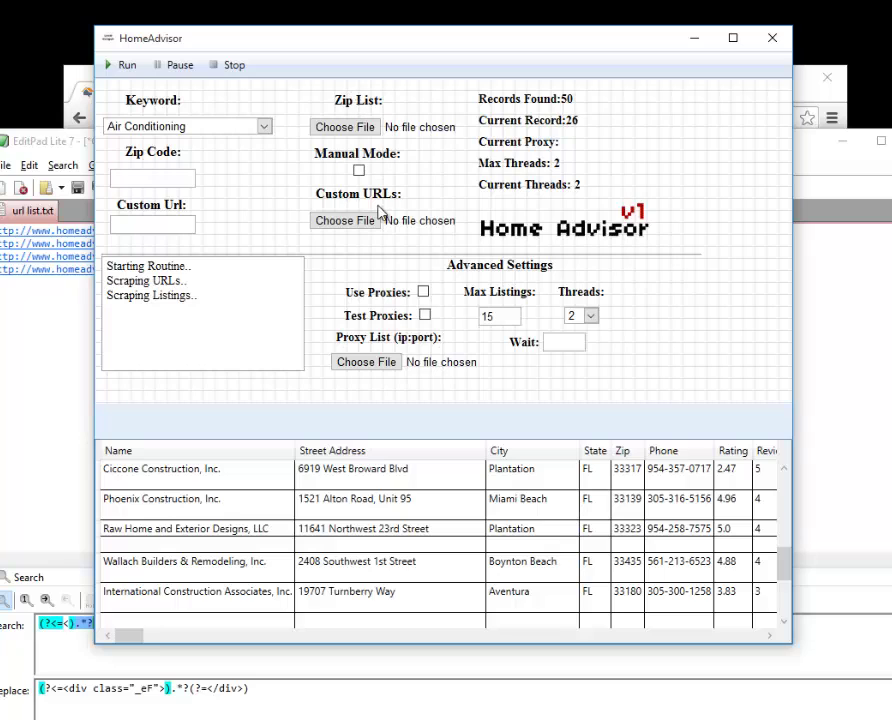
pyautogui.click(498, 314)
pyautogui.click(844, 147)
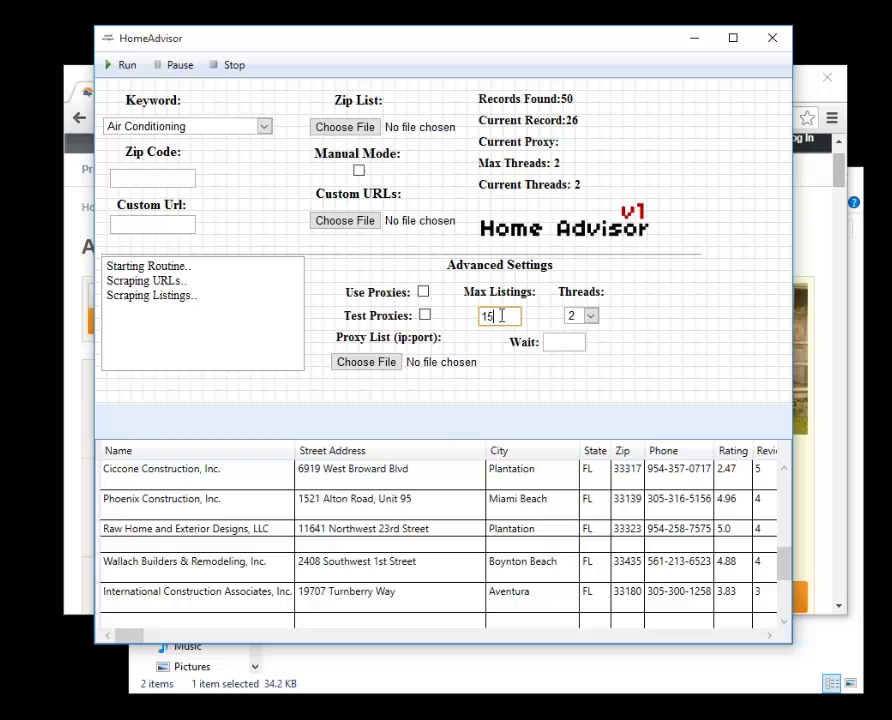
pyautogui.press('BackSpace')
pyautogui.press('BackSpace')
pyautogui.write('30')
pyautogui.press('BackSpace')
pyautogui.press('BackSpace')
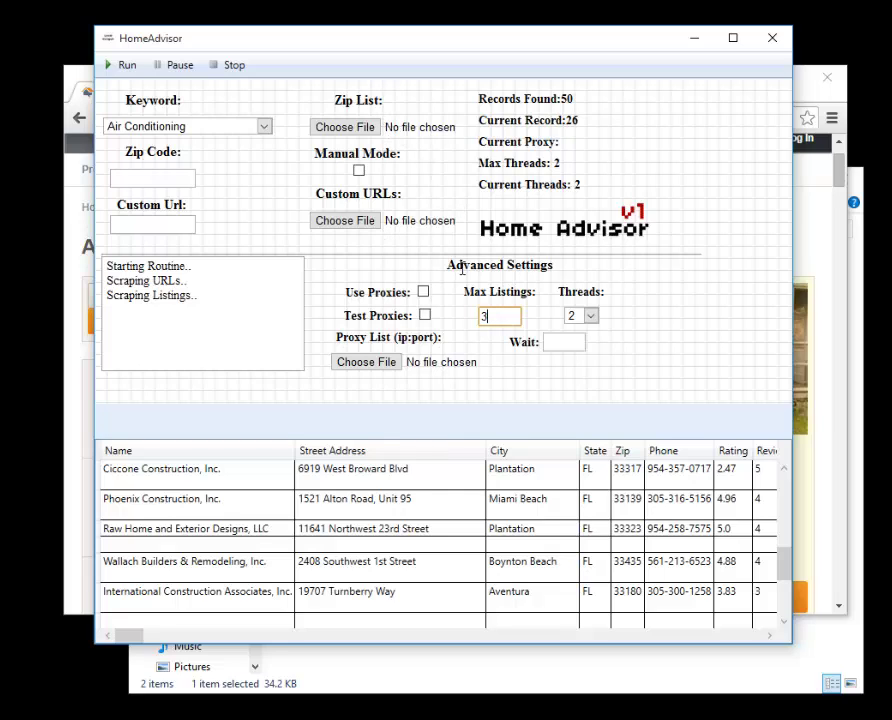